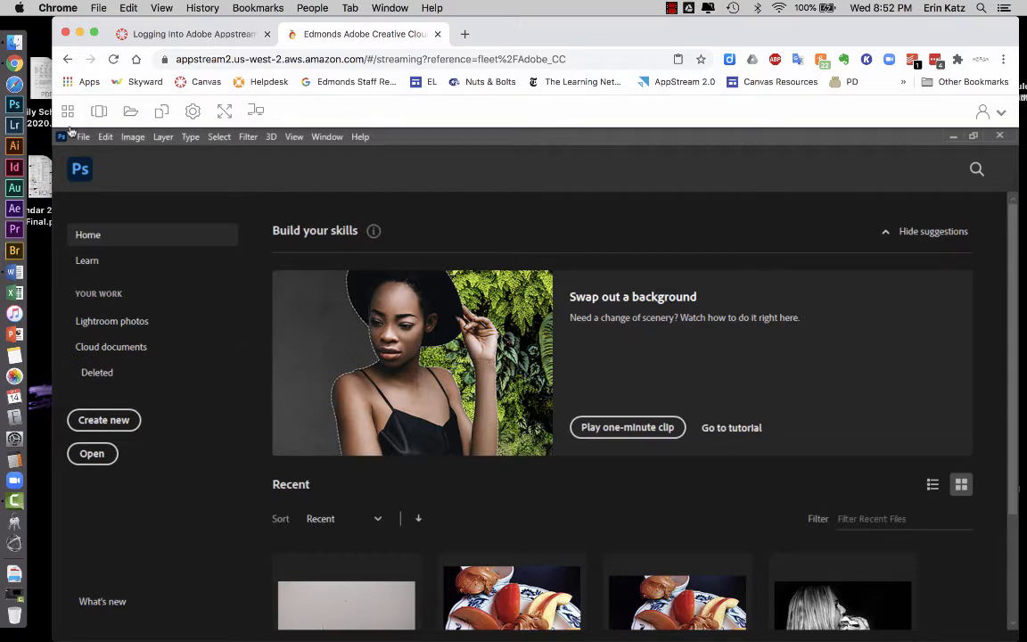
Switch the streamed session to full screen and bring up the dialog for opening an image file
click(193, 111)
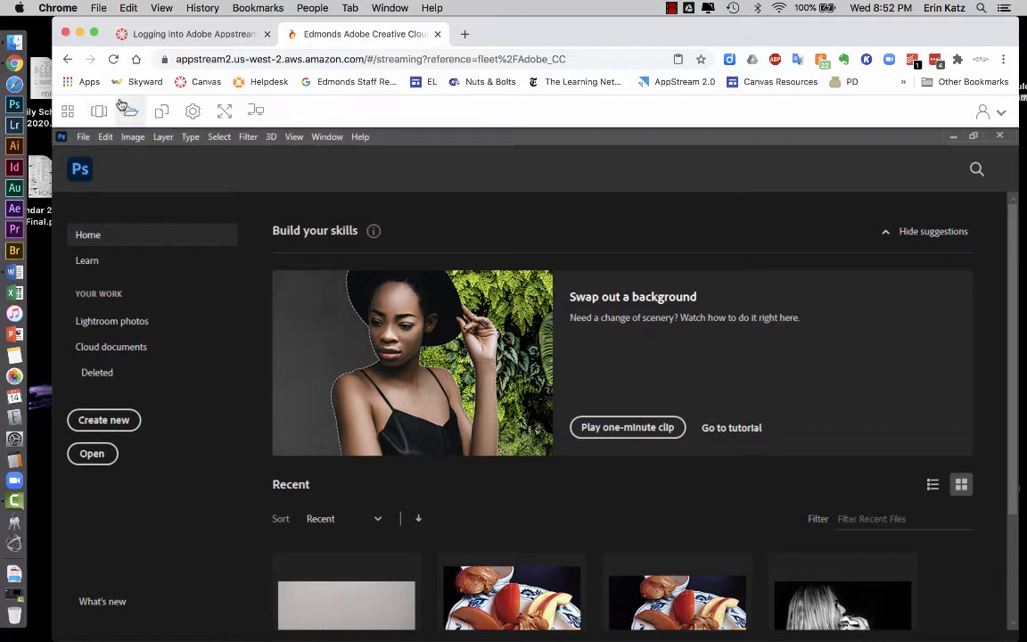
click(226, 112)
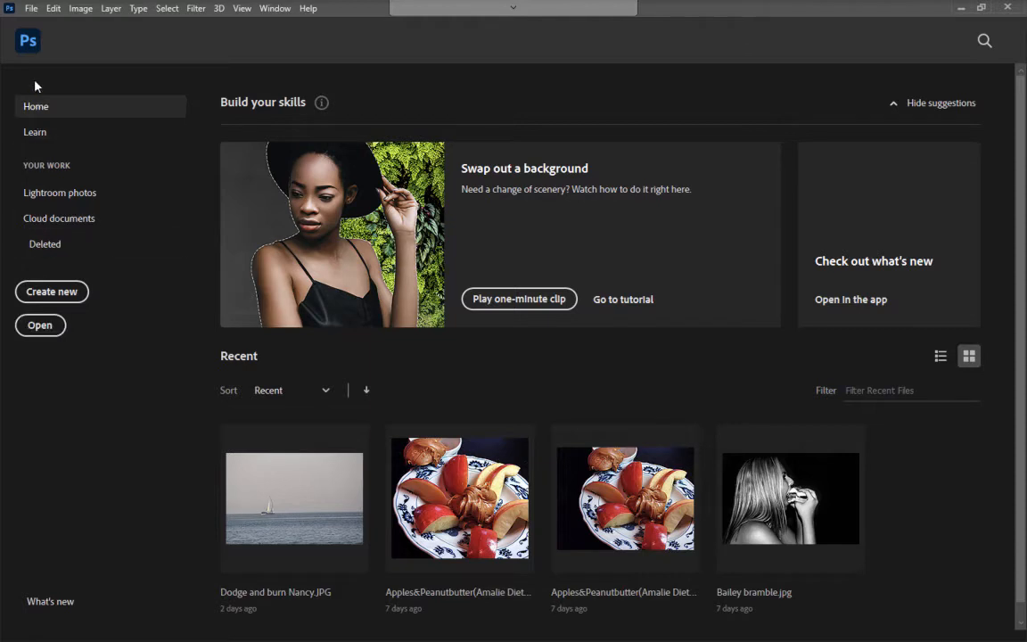
click(31, 9)
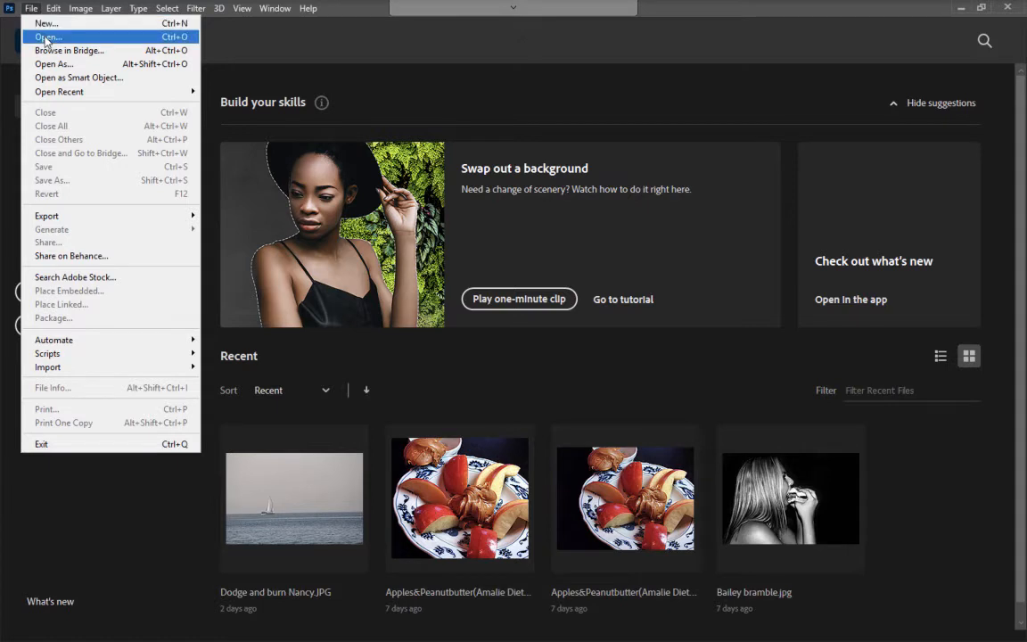
click(45, 38)
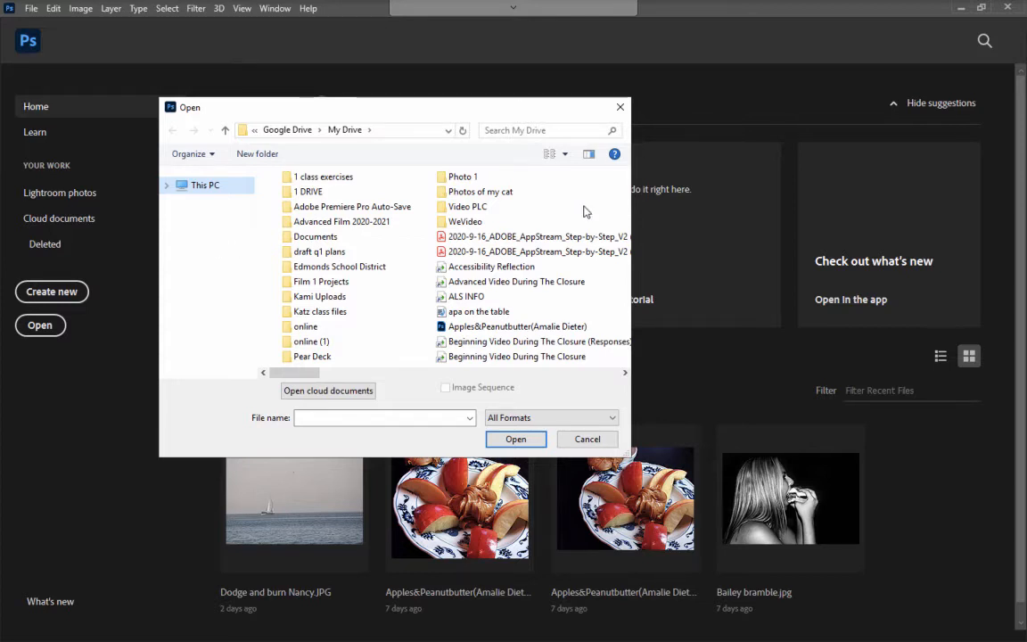
Change the My Drive file listing to Content view, briefly showing and hiding the preview pane
click(588, 156)
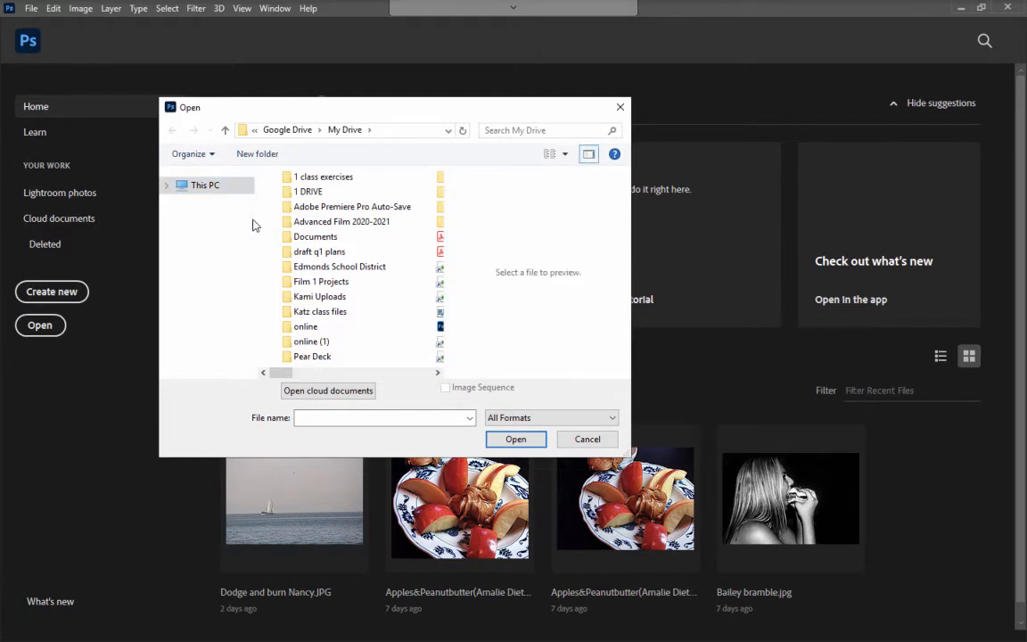
click(566, 155)
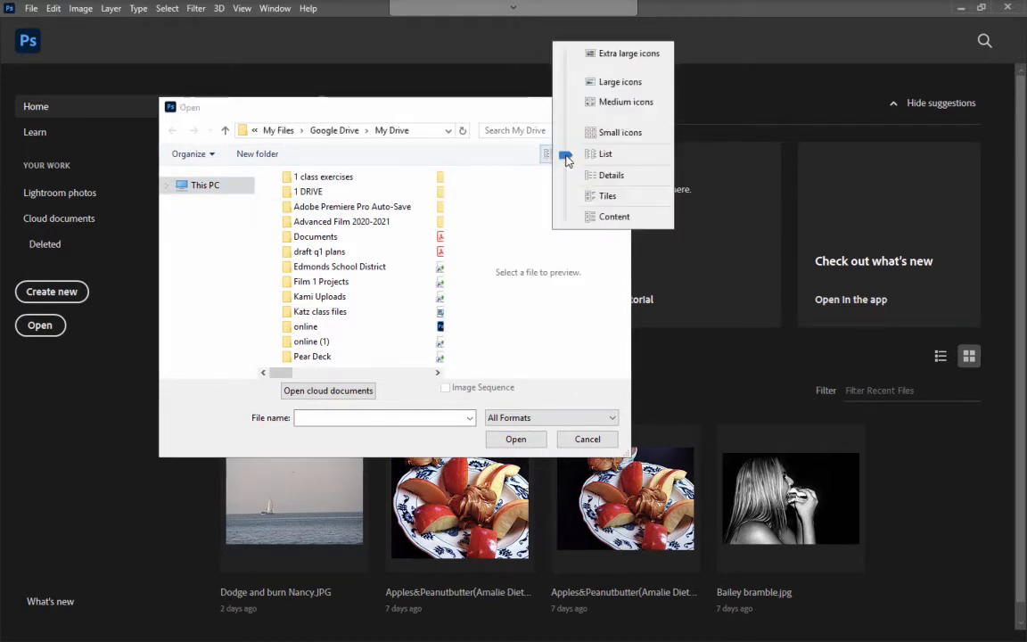
click(614, 216)
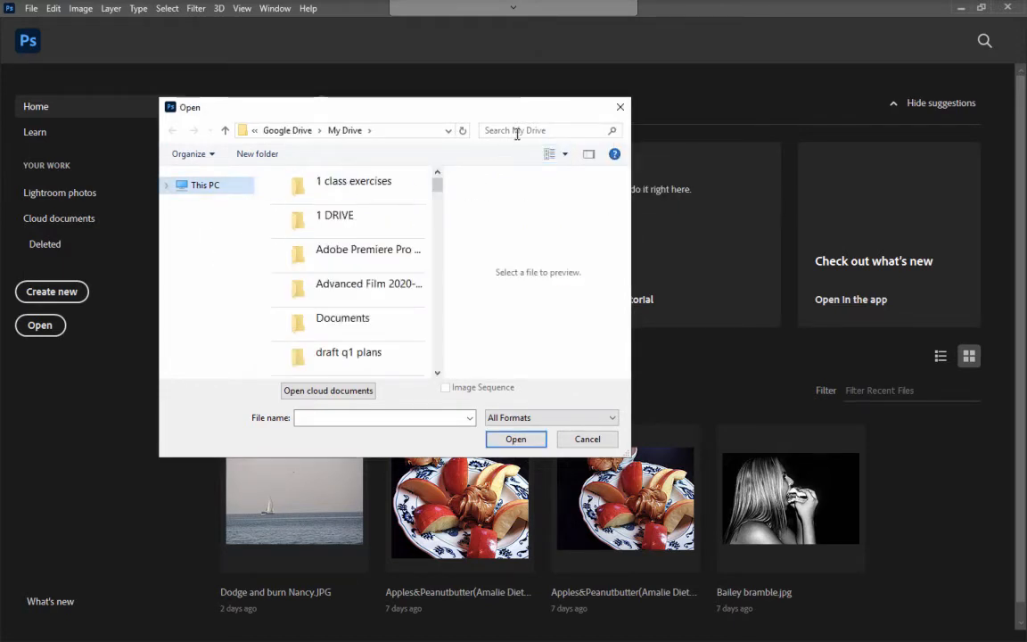
click(589, 153)
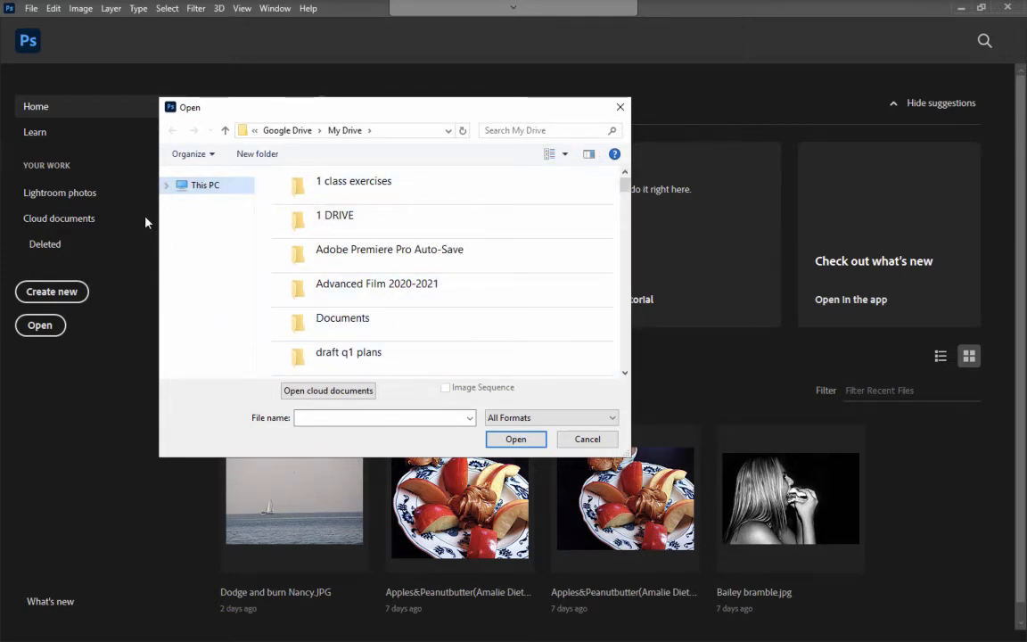
Open the image Dodge and burn Nancy from the 1 class exercises folder in Google Drive's My Drive
click(205, 189)
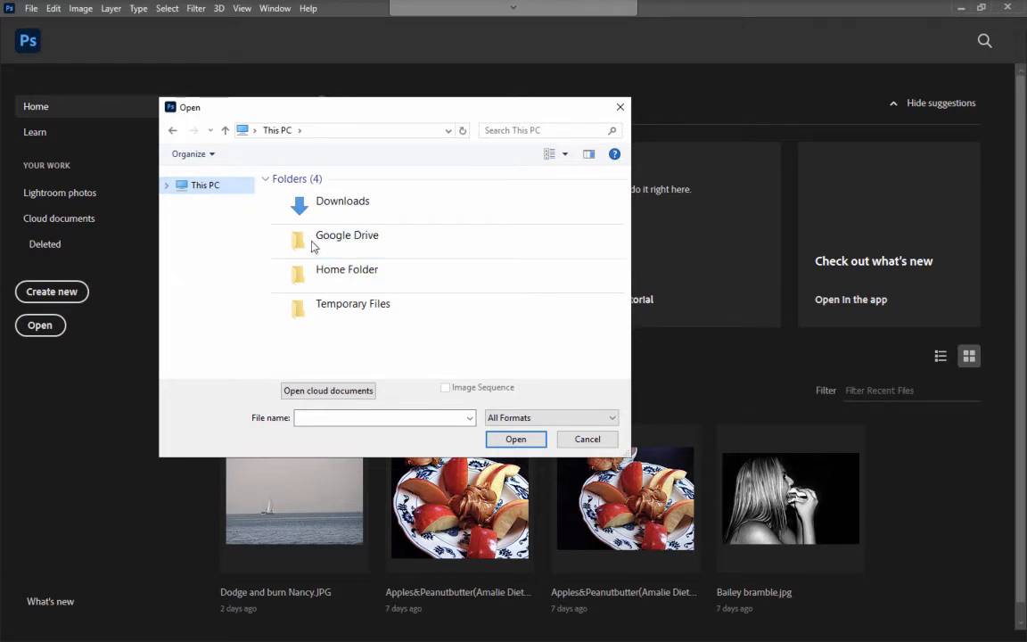
click(166, 186)
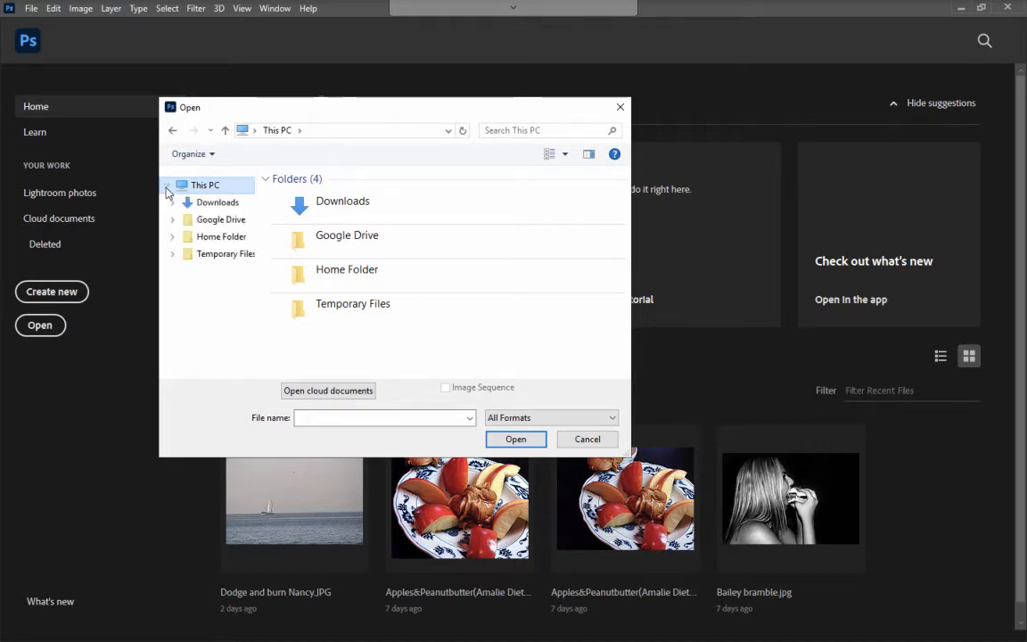
click(207, 220)
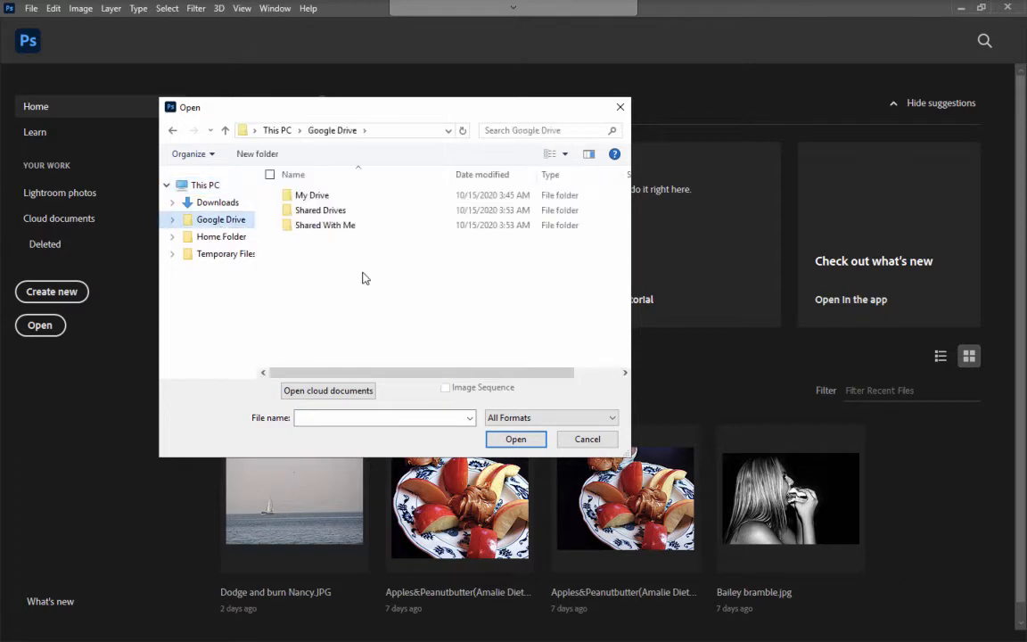
double_click(313, 196)
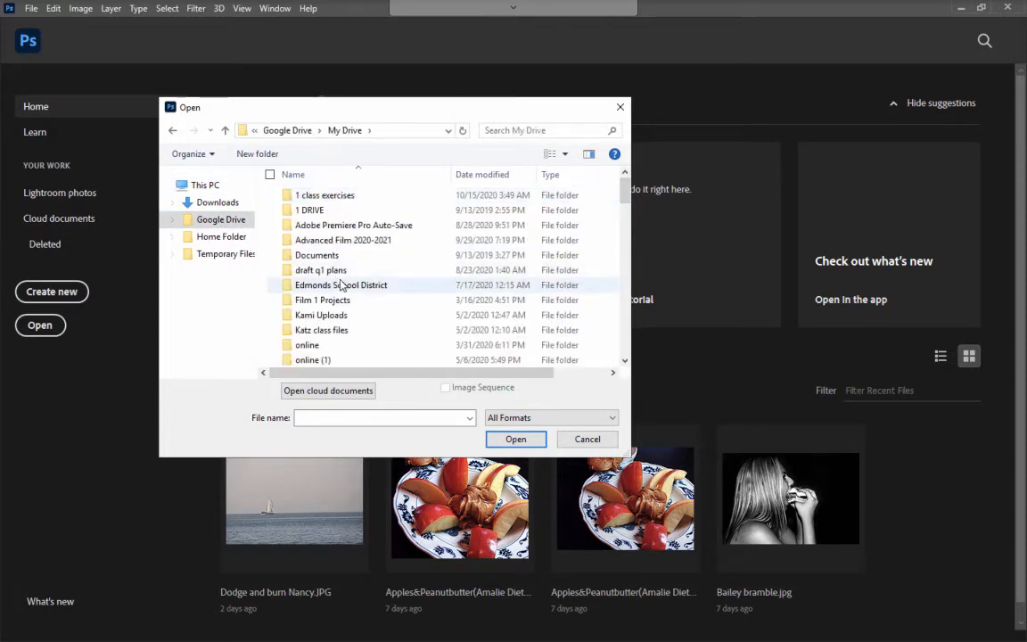
double_click(329, 198)
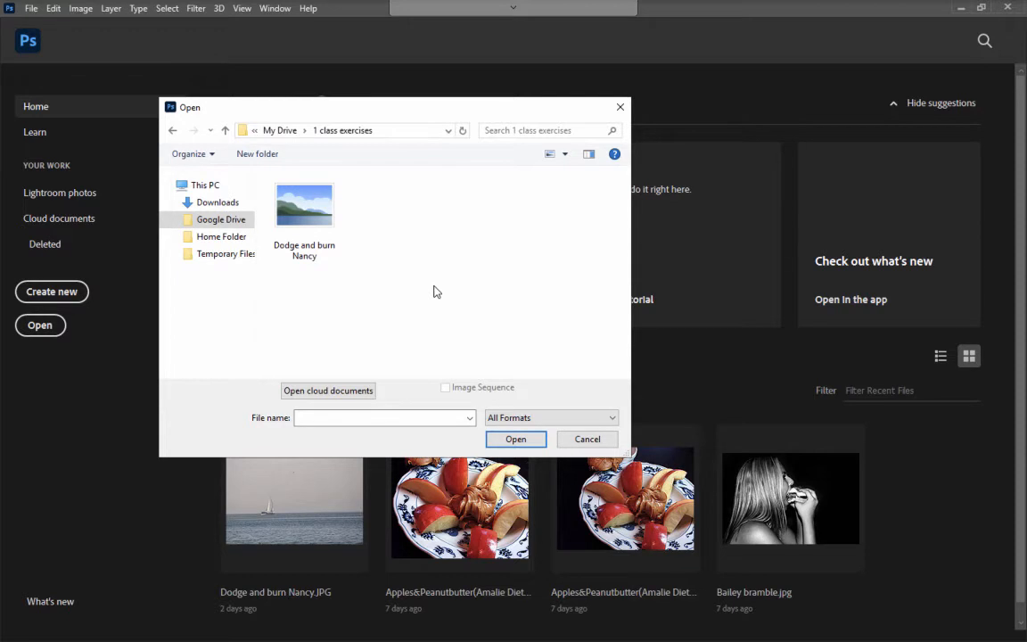
double_click(314, 210)
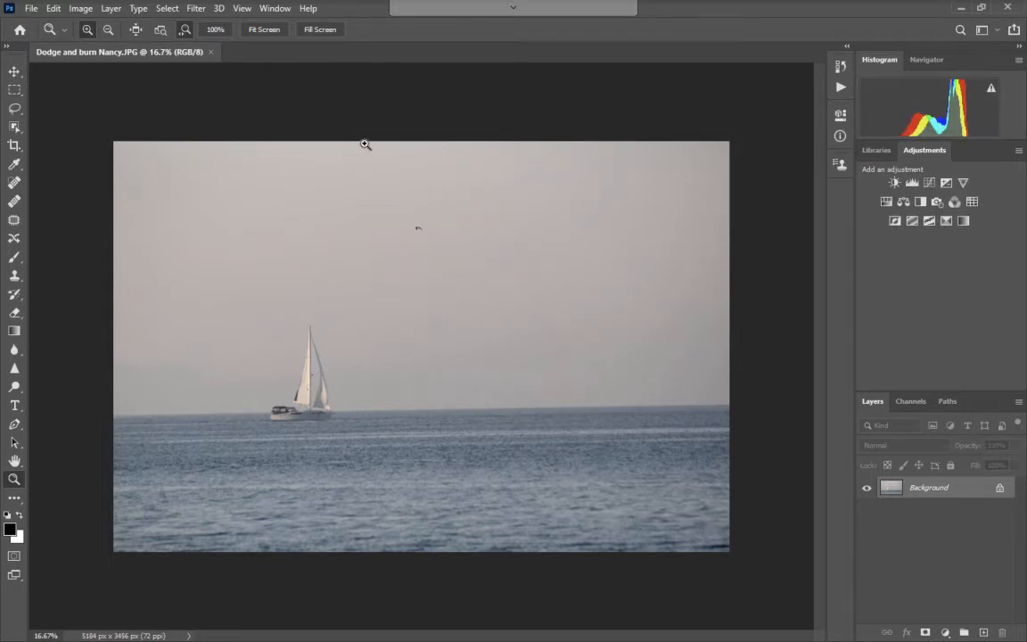
Activate the Move tool and switch the workspace to Essentials (Default)
click(14, 71)
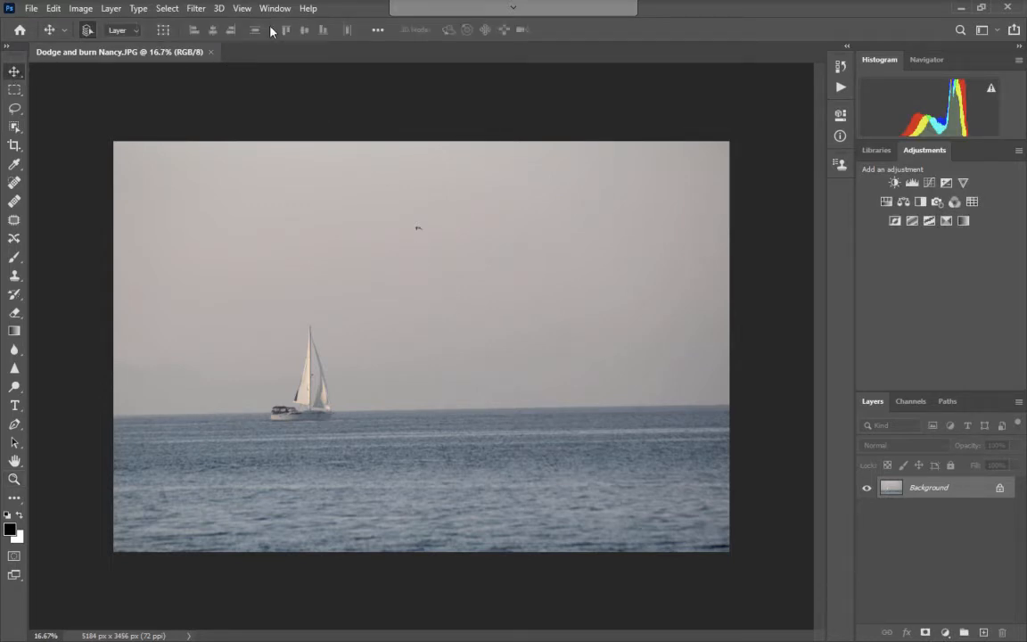
click(274, 8)
mouse_move(365, 32)
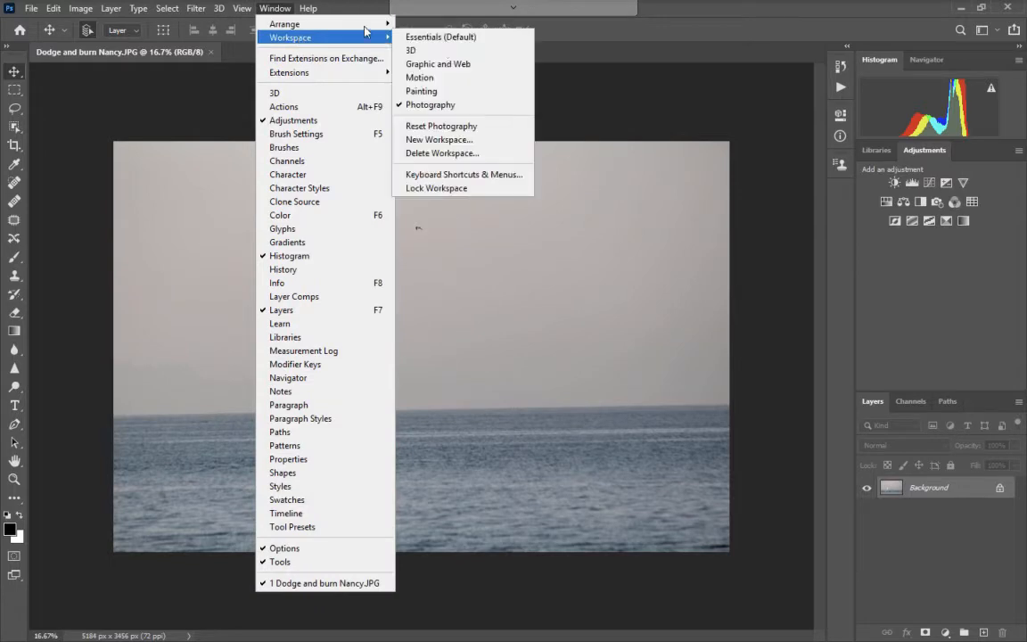
click(428, 37)
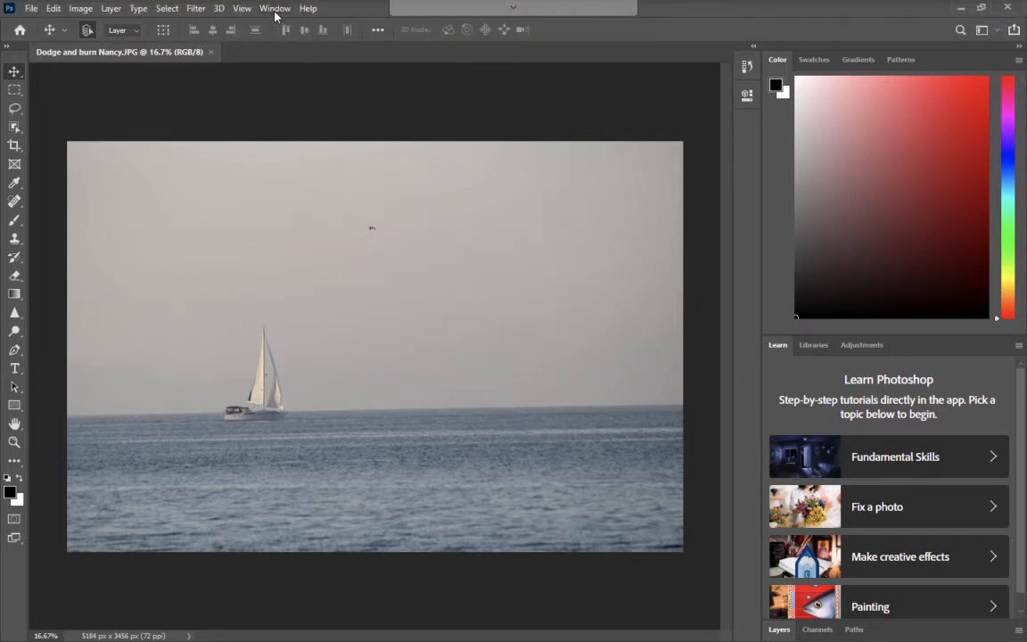
Switch the workspace to Photography
click(275, 9)
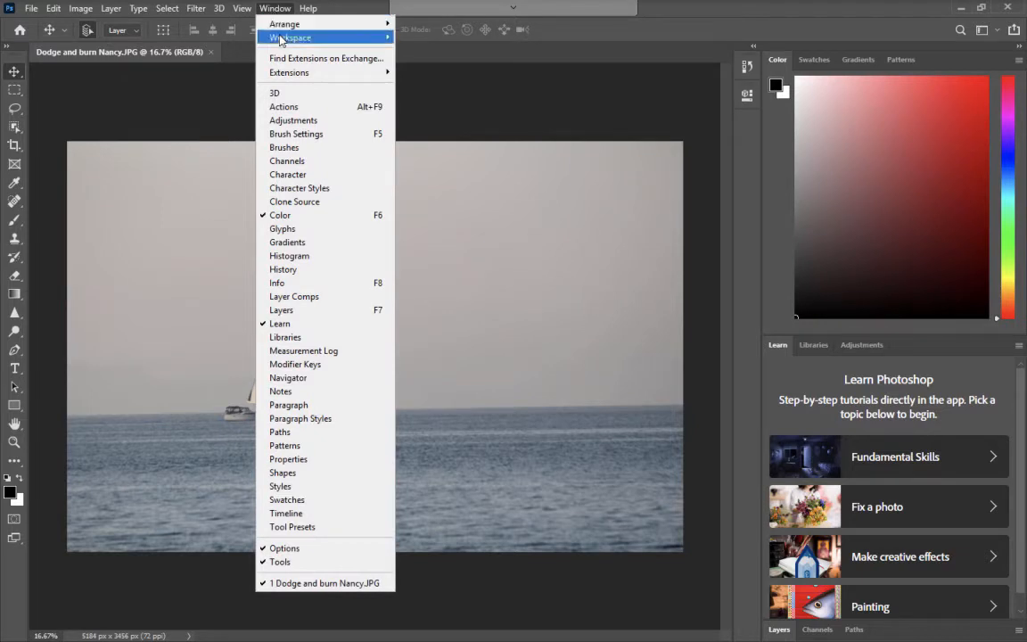
mouse_move(280, 41)
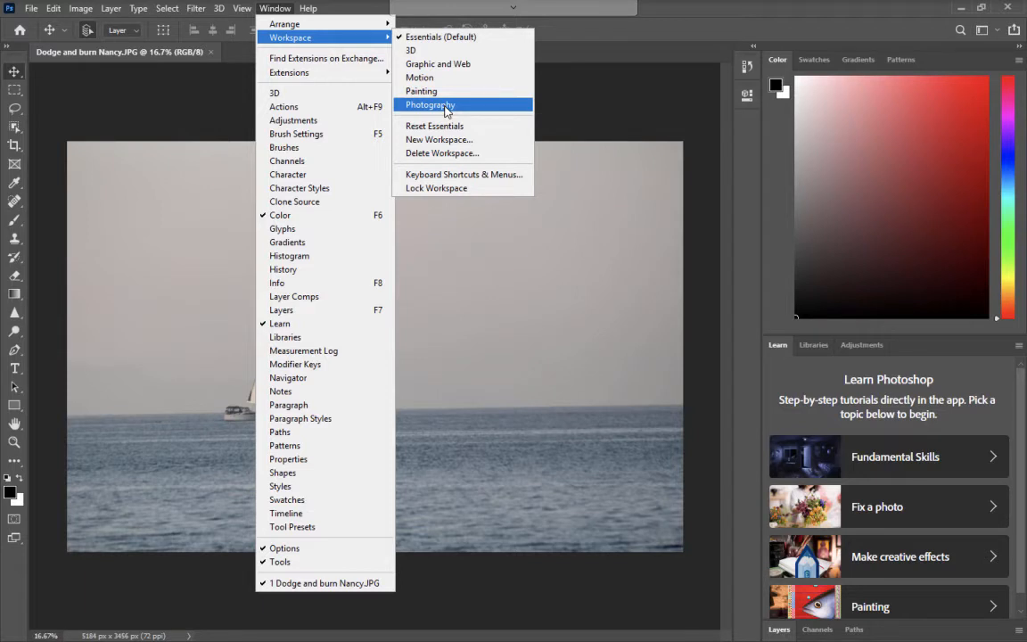
click(446, 108)
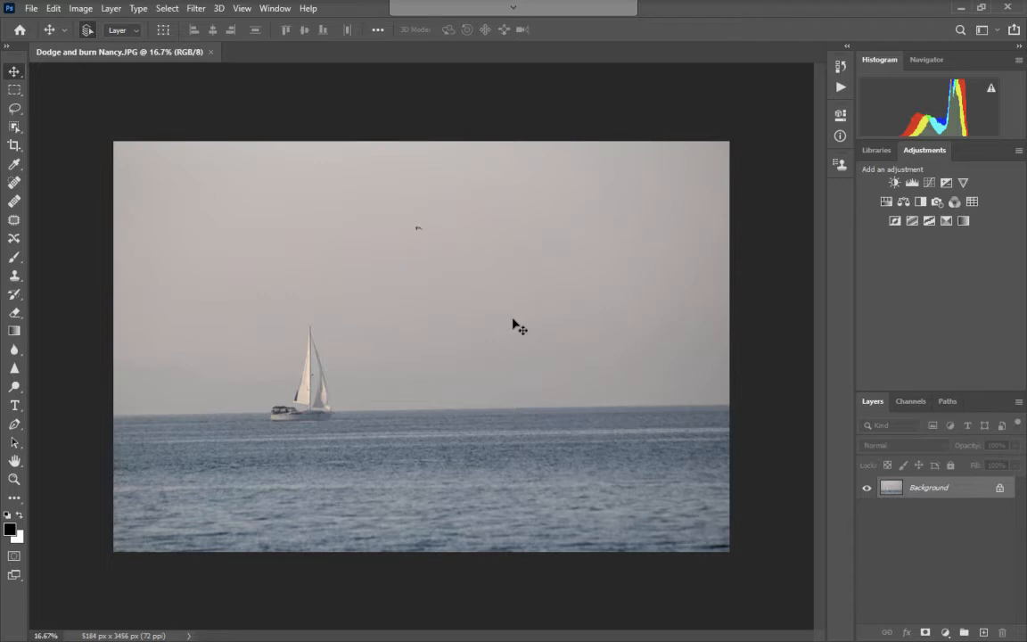
Exit the session's full-screen mode and enter it again
key(Escape)
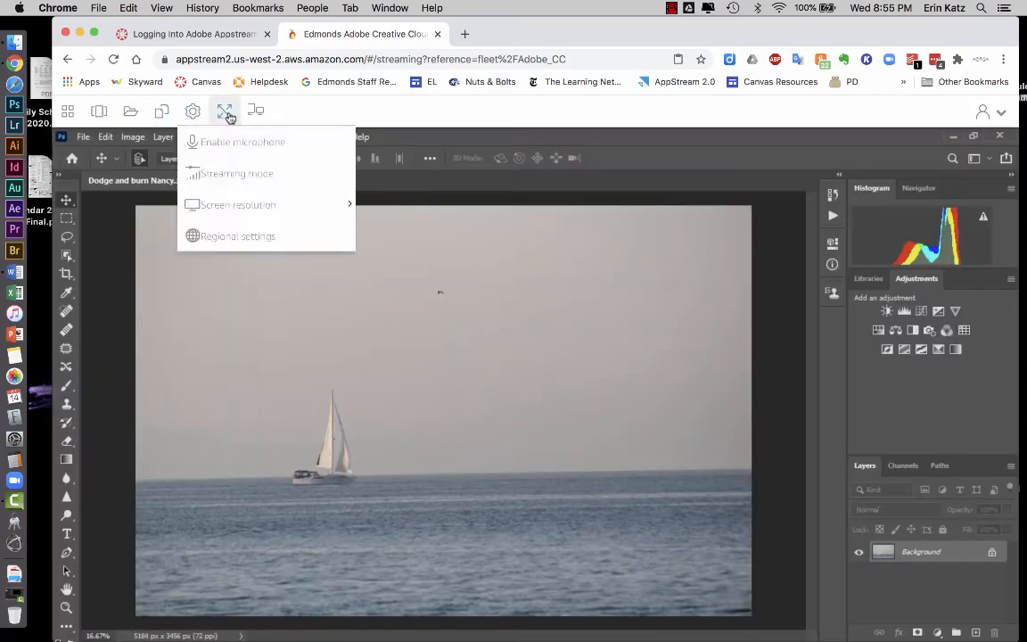
click(227, 115)
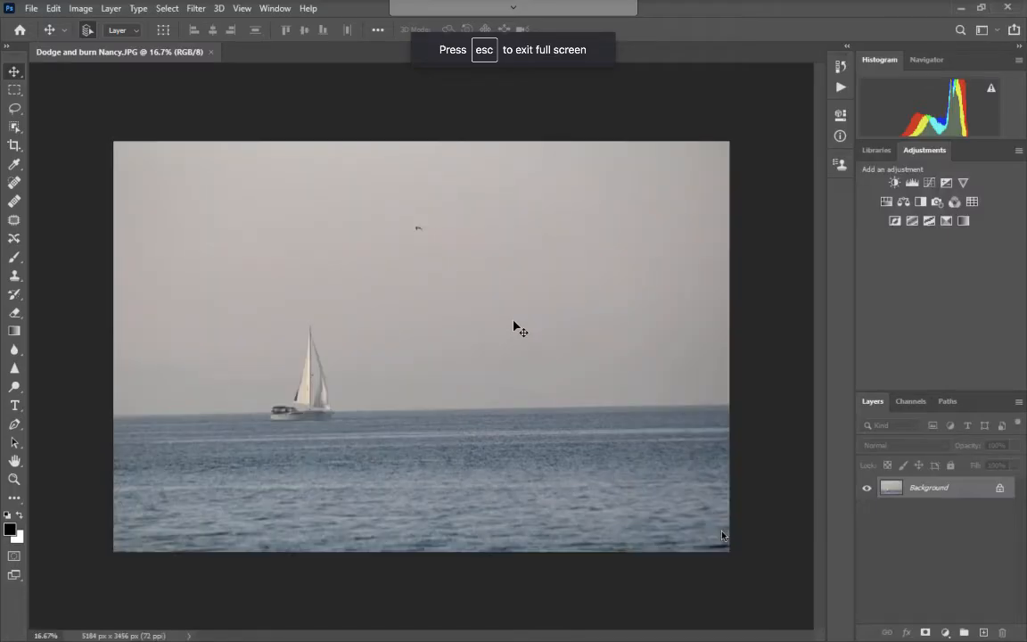
Lower the display brightness almost to the minimum, raise it to maximum, and settle two levels below full
key(XF86MonBrightnessUp)
key(XF86MonBrightnessUp)
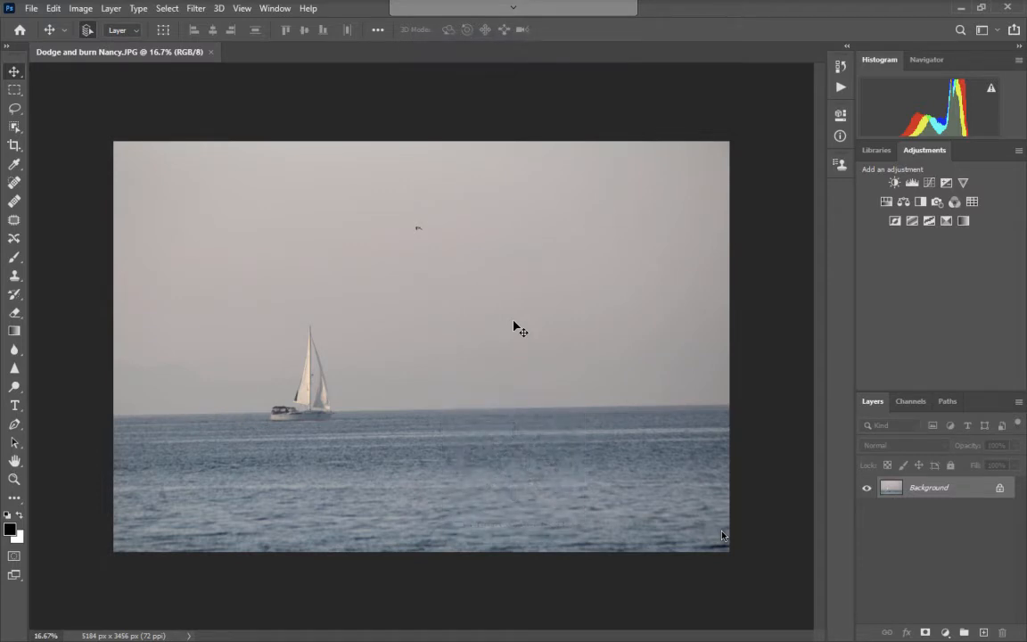
key(XF86MonBrightnessDown)
key(XF86MonBrightnessDown)
key(XF86MonBrightnessDown)
key(XF86MonBrightnessDown)
key(XF86MonBrightnessDown)
key(XF86MonBrightnessDown)
key(XF86MonBrightnessDown)
key(XF86MonBrightnessUp)
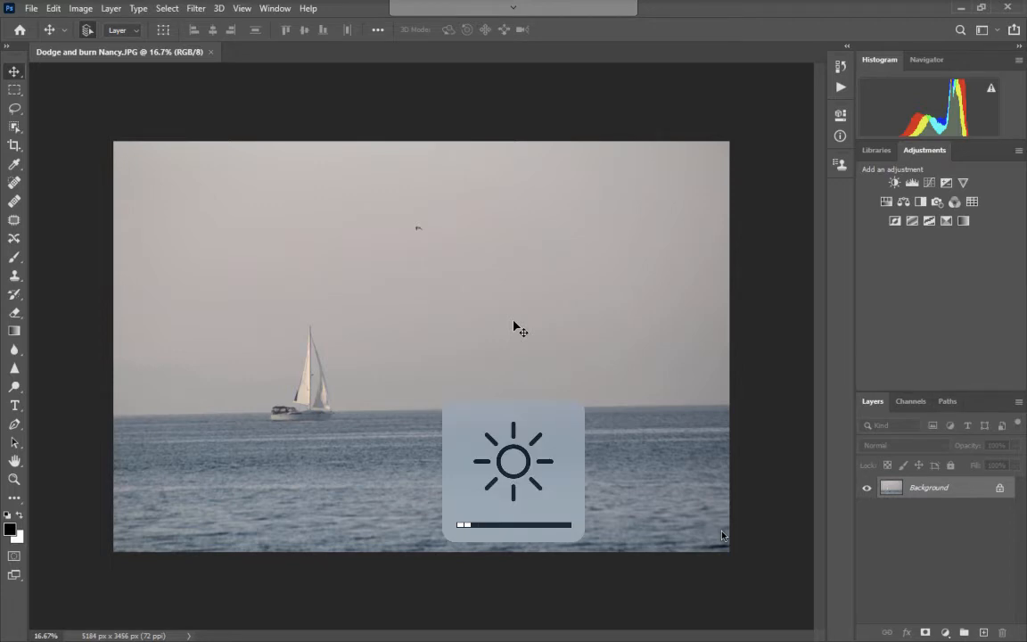
key(XF86MonBrightnessUp)
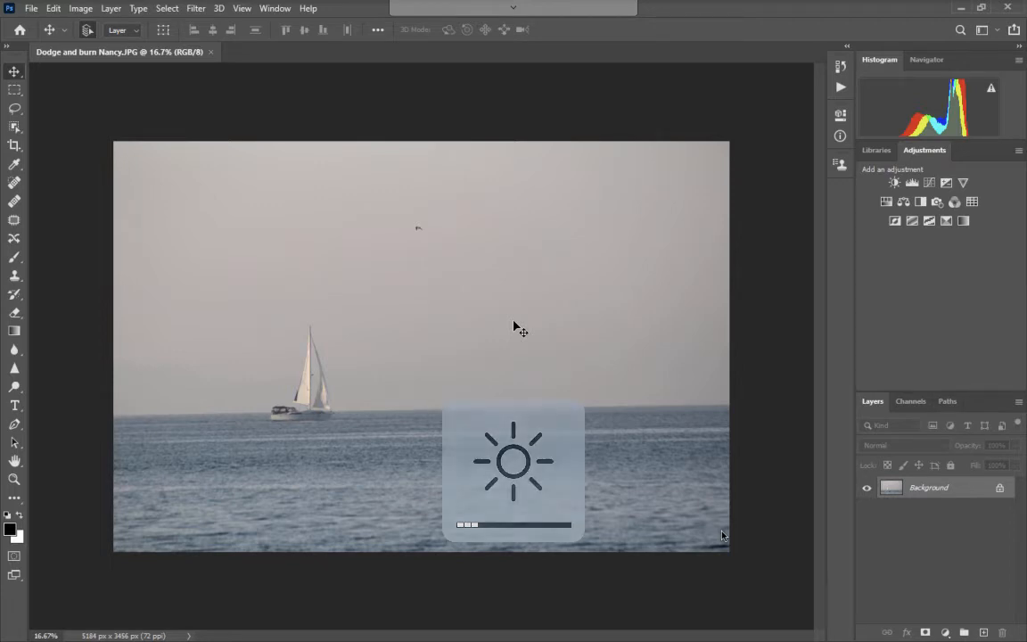
key(XF86MonBrightnessUp)
key(XF86MonBrightnessUp)
key(XF86MonBrightnessUp)
key(XF86MonBrightnessUp)
key(XF86MonBrightnessUp)
key(XF86MonBrightnessUp)
key(XF86MonBrightnessUp)
key(XF86MonBrightnessUp)
key(XF86MonBrightnessUp)
key(XF86MonBrightnessUp)
key(XF86MonBrightnessUp)
key(XF86MonBrightnessUp)
key(XF86MonBrightnessUp)
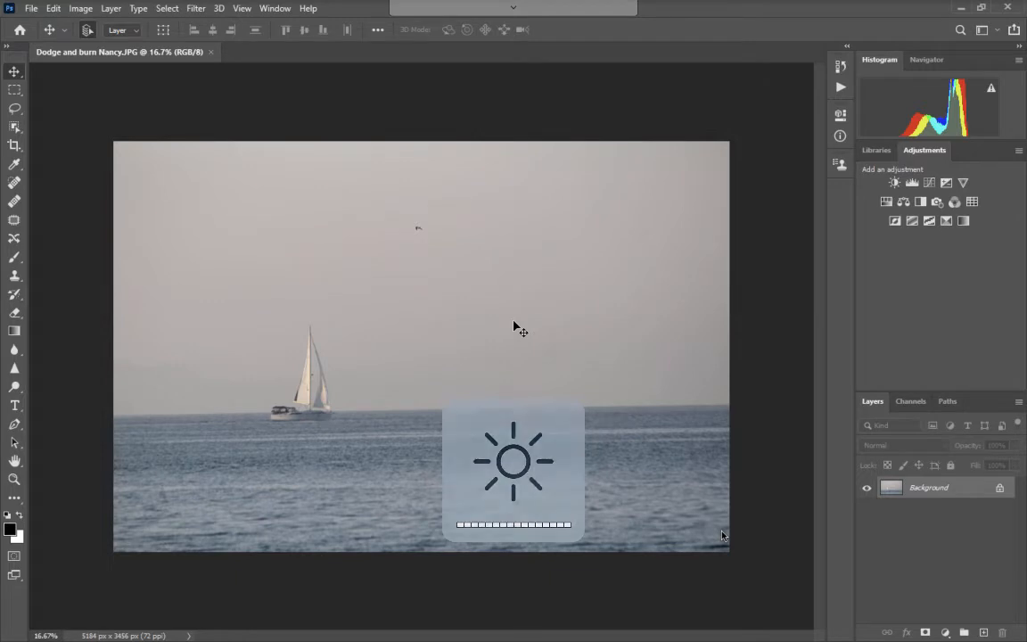
key(XF86MonBrightnessDown)
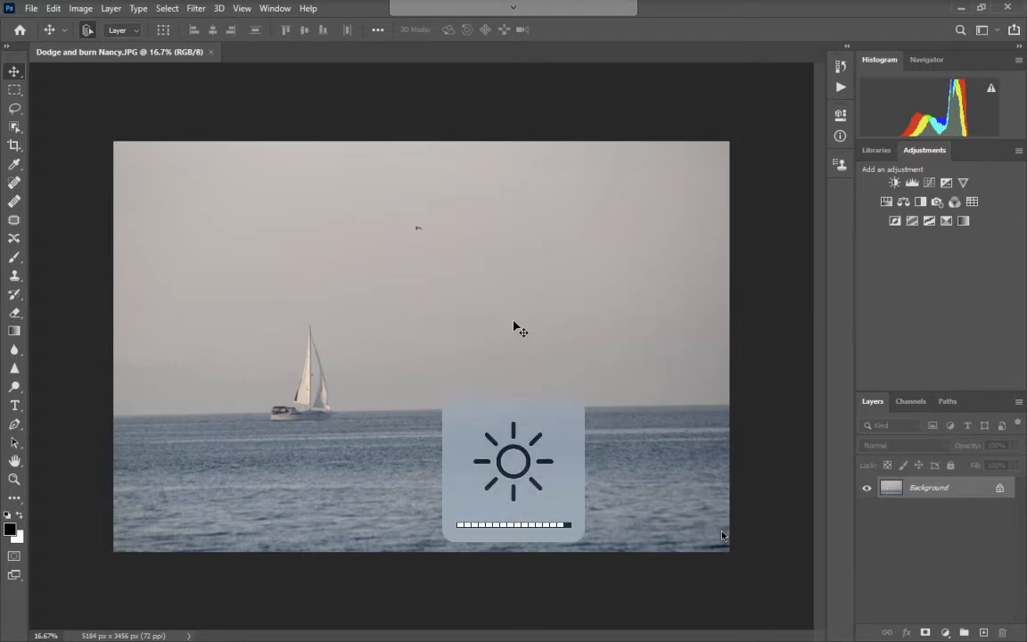
key(XF86MonBrightnessDown)
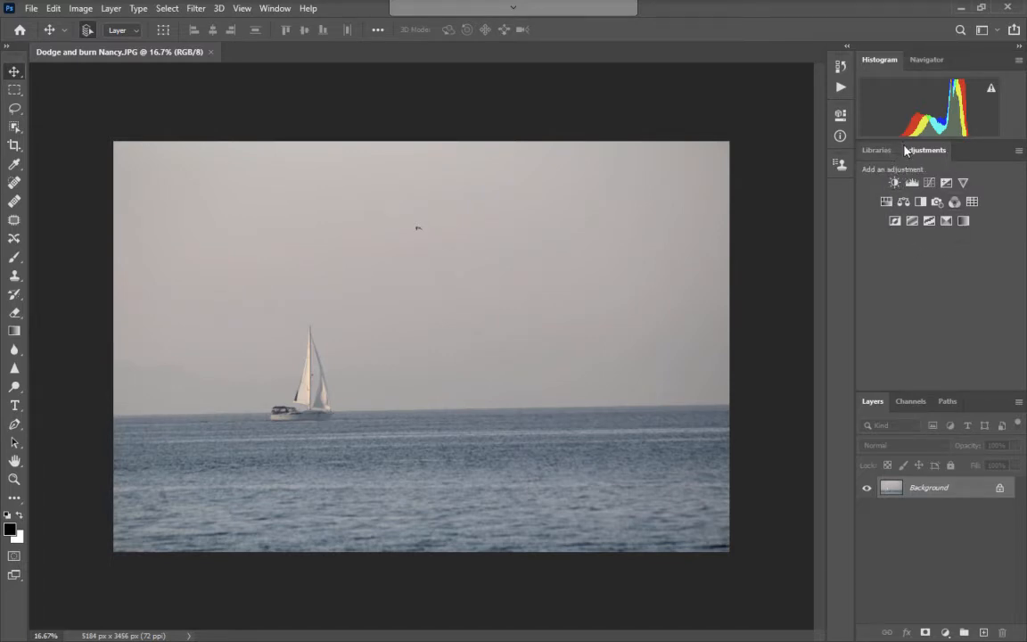
View the photo's Navigator and Histogram, and add a Levels adjustment layer above the Background layer
click(922, 59)
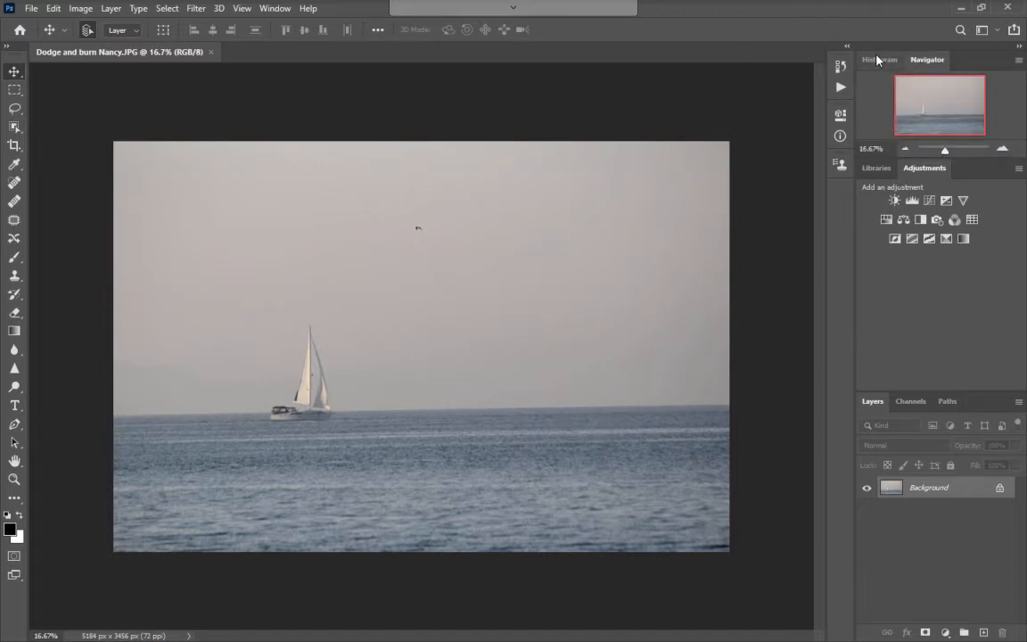
click(879, 59)
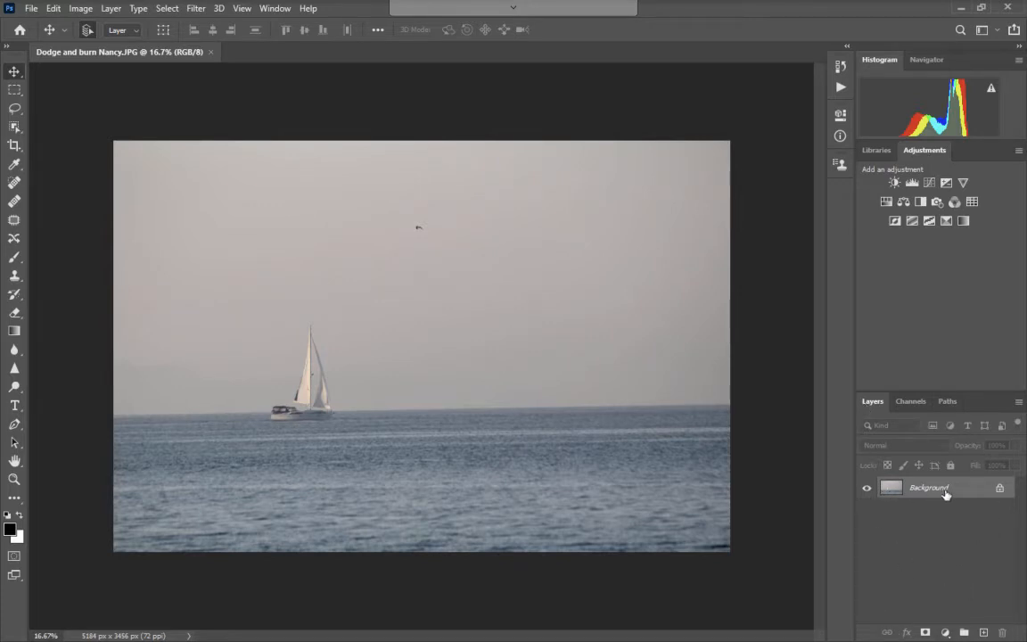
click(912, 183)
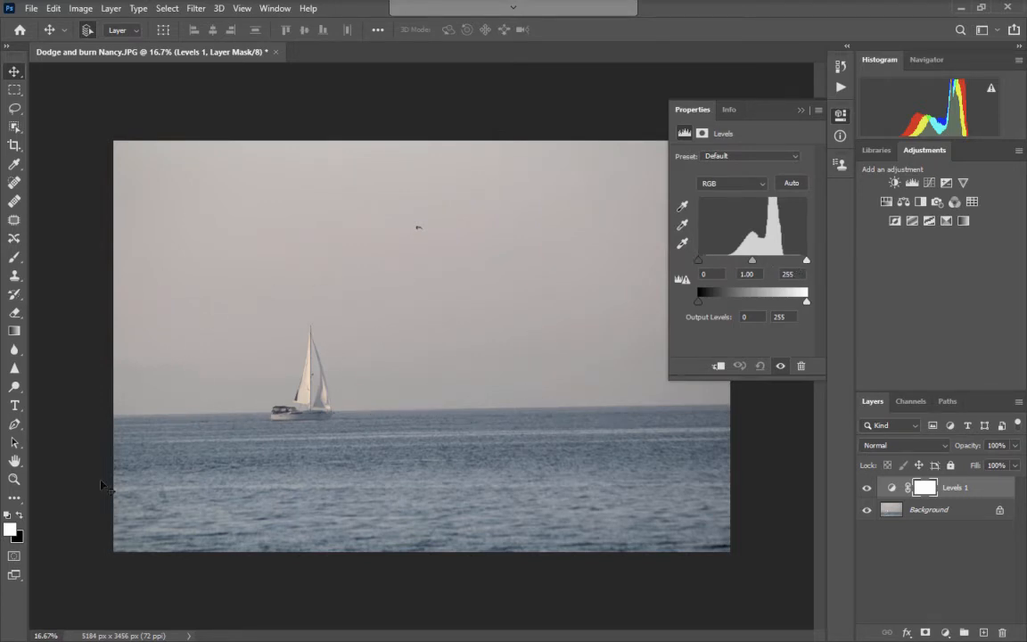
Zoom in on the water in the photo's lower part to 1600% to examine the individual pixels
click(14, 479)
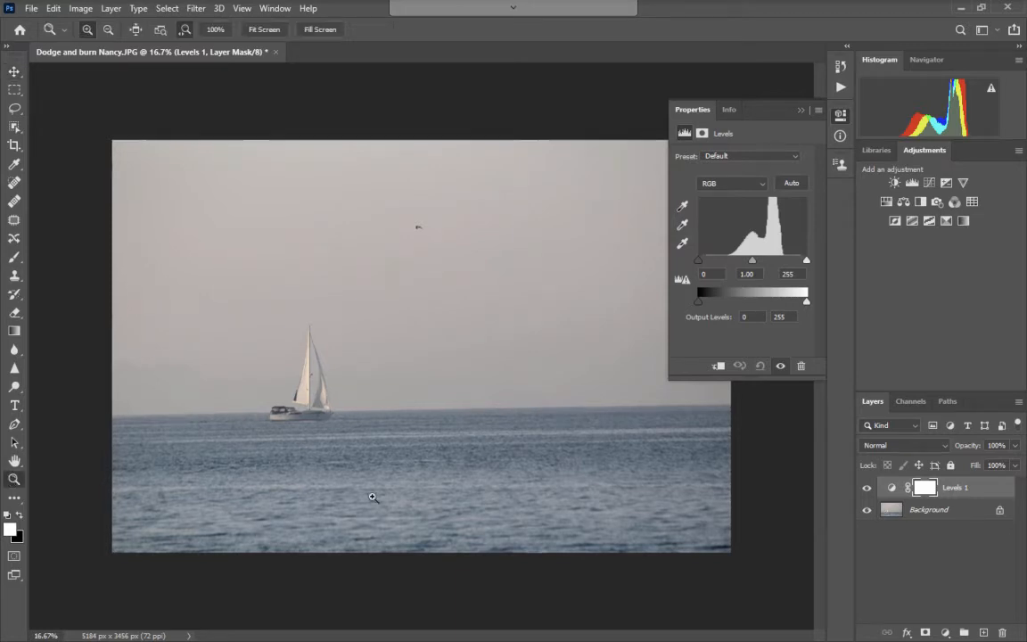
click(373, 496)
click(373, 496)
click(372, 496)
click(373, 496)
click(372, 496)
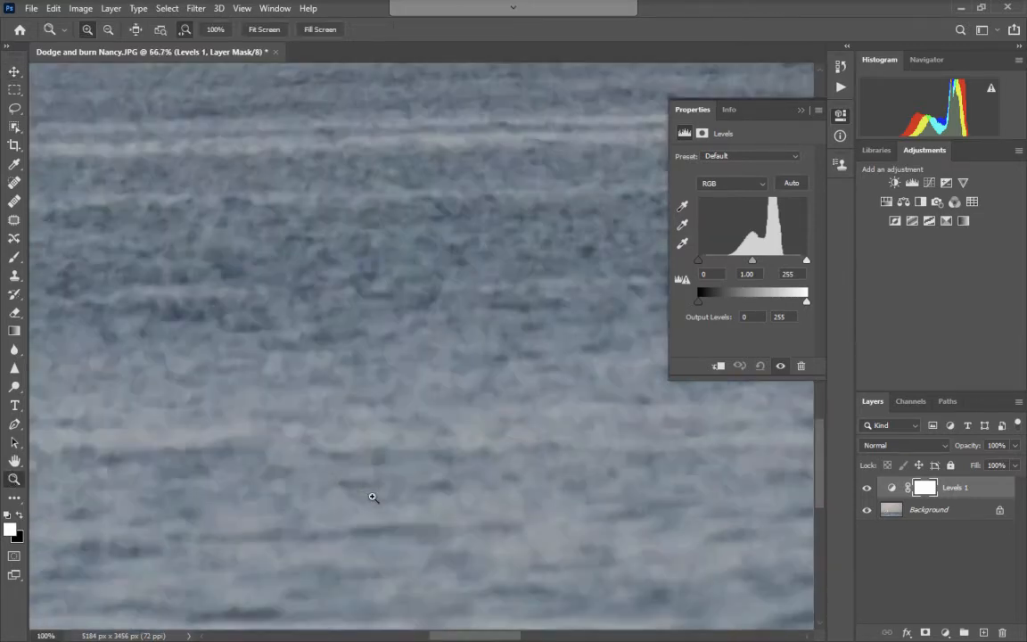
click(373, 497)
click(372, 496)
click(373, 497)
click(372, 496)
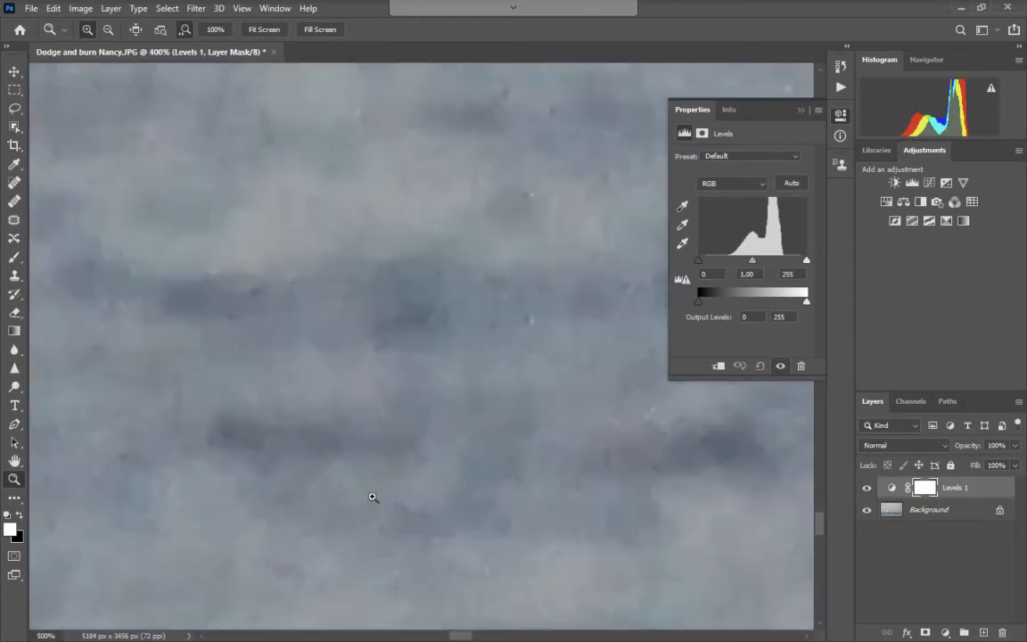
click(372, 496)
click(373, 496)
click(373, 496)
click(372, 496)
click(373, 497)
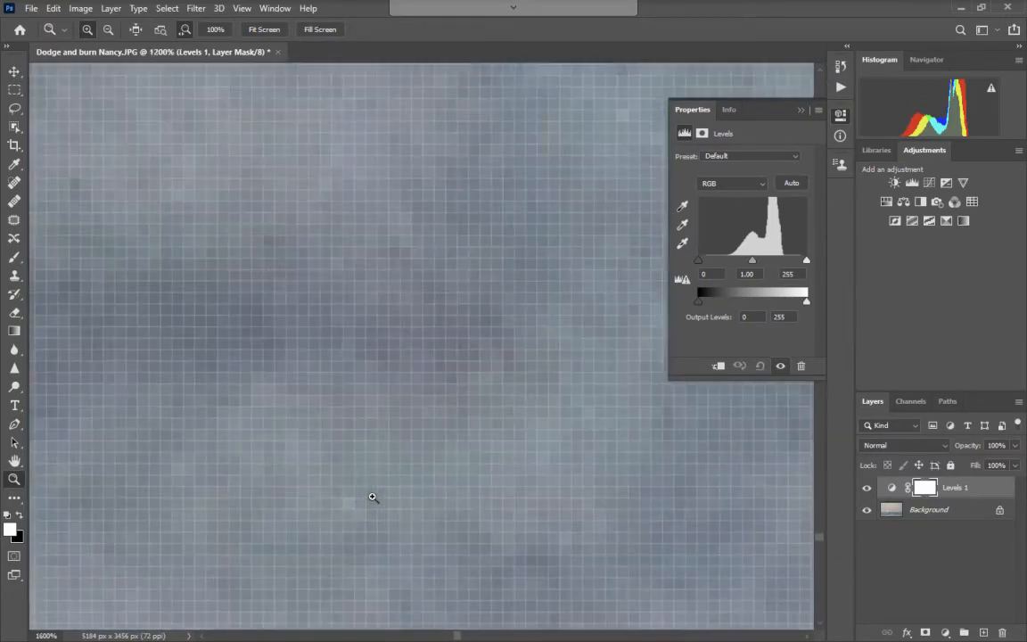
Magnify the water to 12800% to examine single pixels, and fit the whole photo back on screen
click(372, 497)
click(372, 496)
click(373, 496)
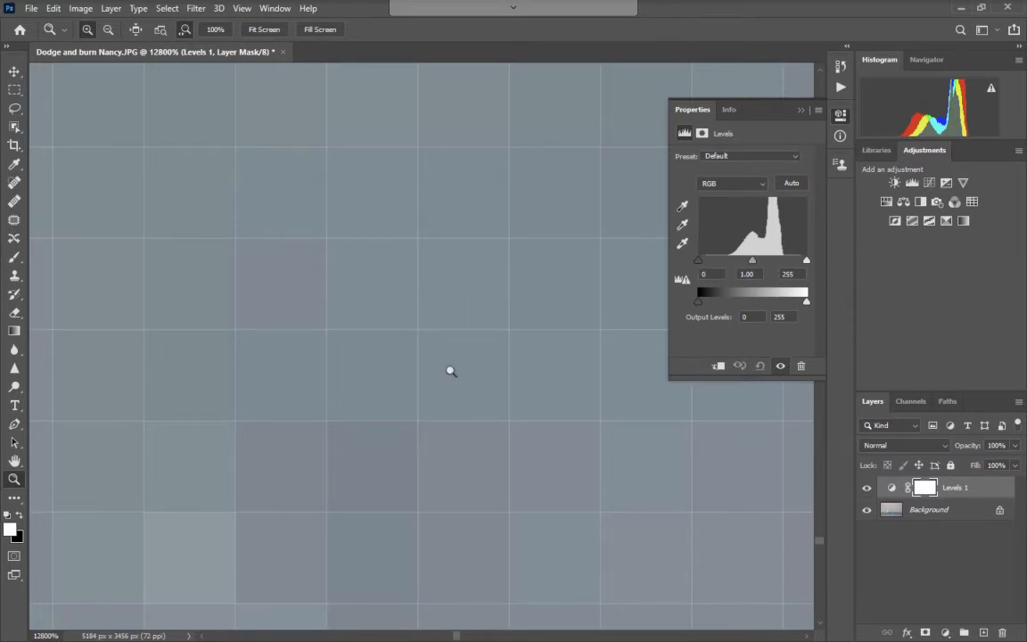
click(268, 8)
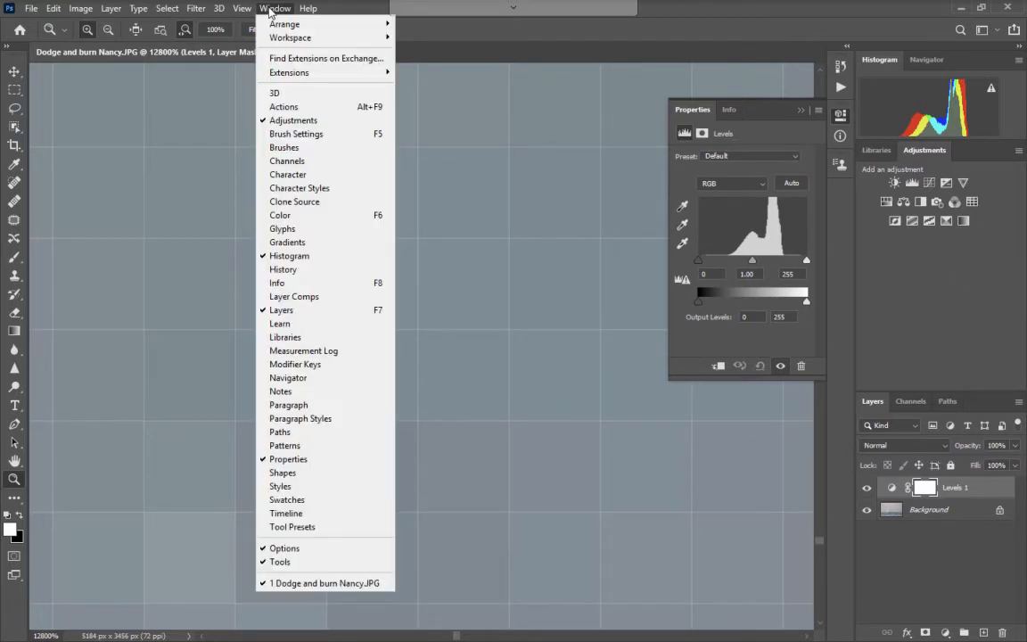
mouse_move(237, 11)
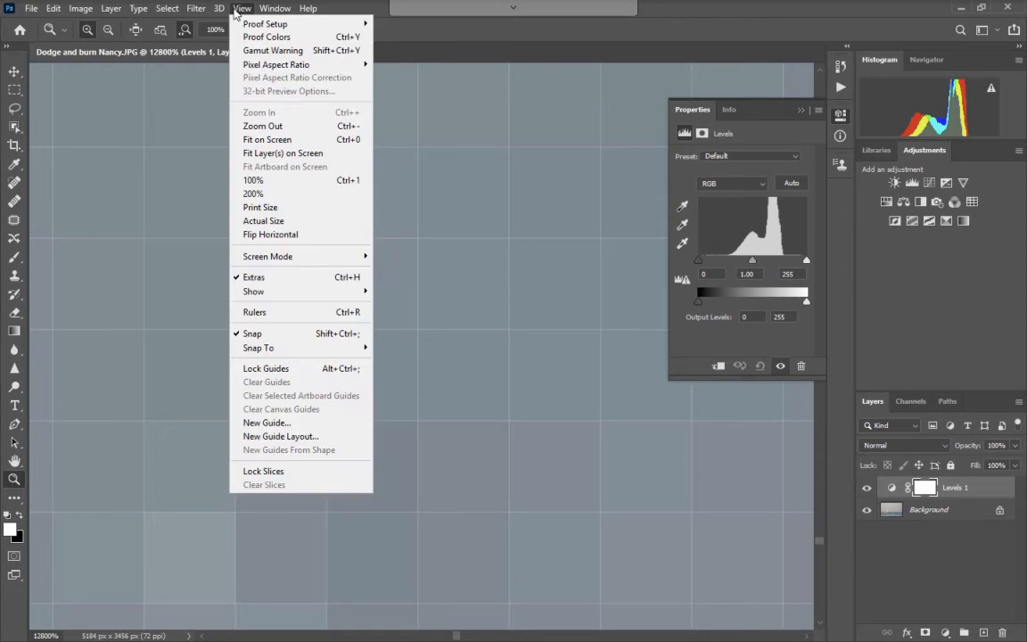
click(278, 140)
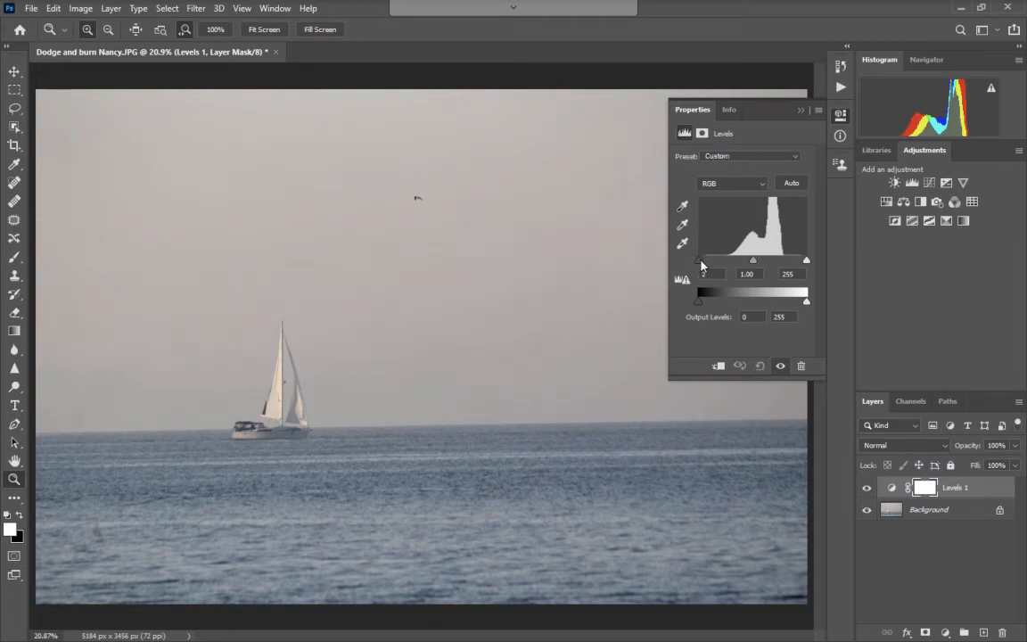
Set the Levels adjustment's input values to 65 for shadows, 1.00 for midtones and 210 for highlights
drag(700, 263, 745, 264)
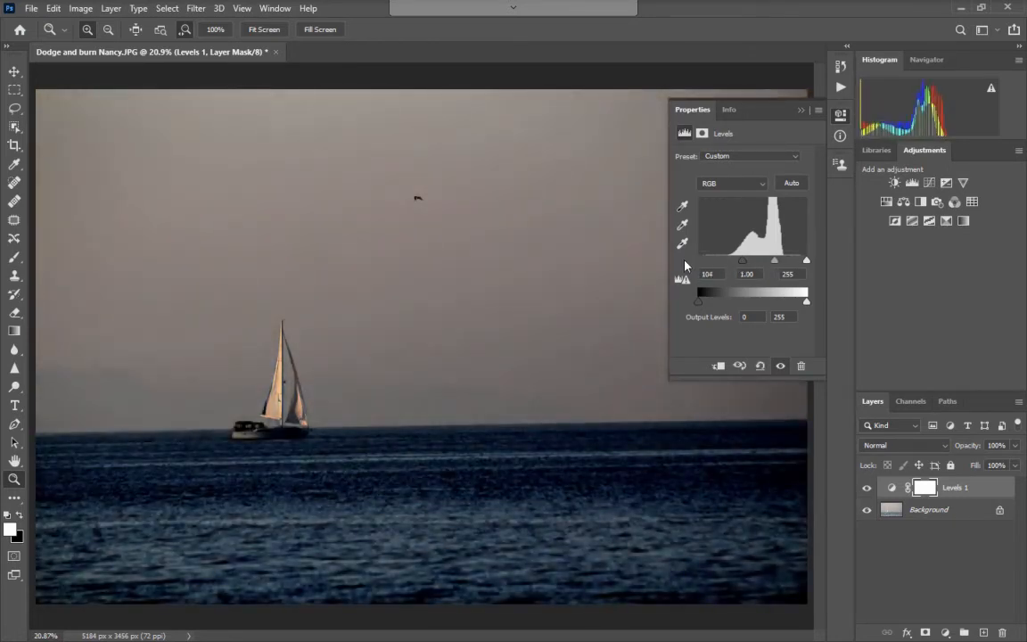
mouse_move(746, 262)
mouse_down()
mouse_move(717, 263)
mouse_move(725, 265)
mouse_up()
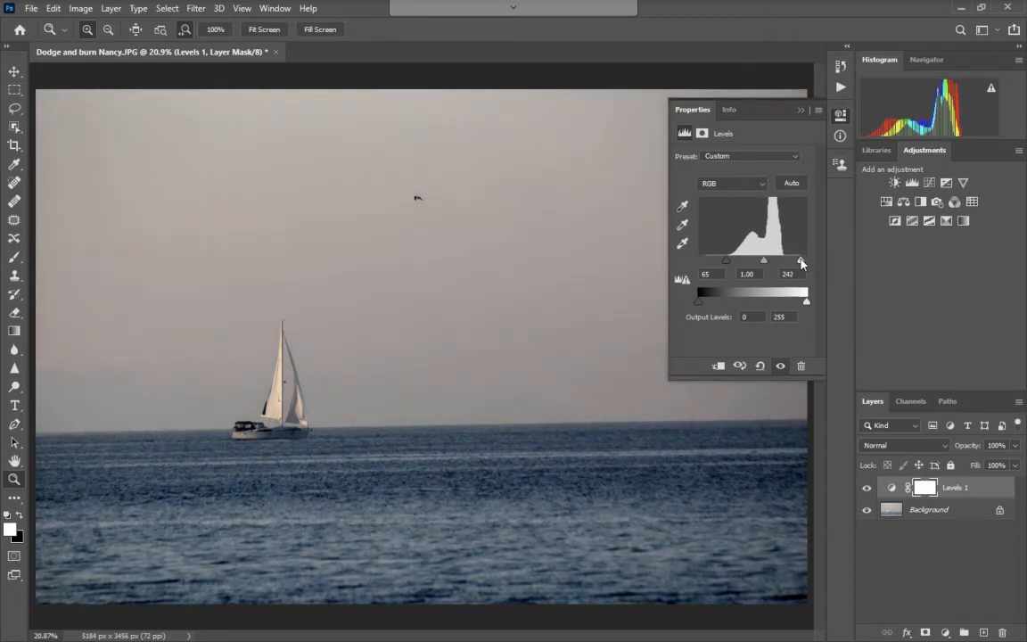
drag(806, 260, 787, 264)
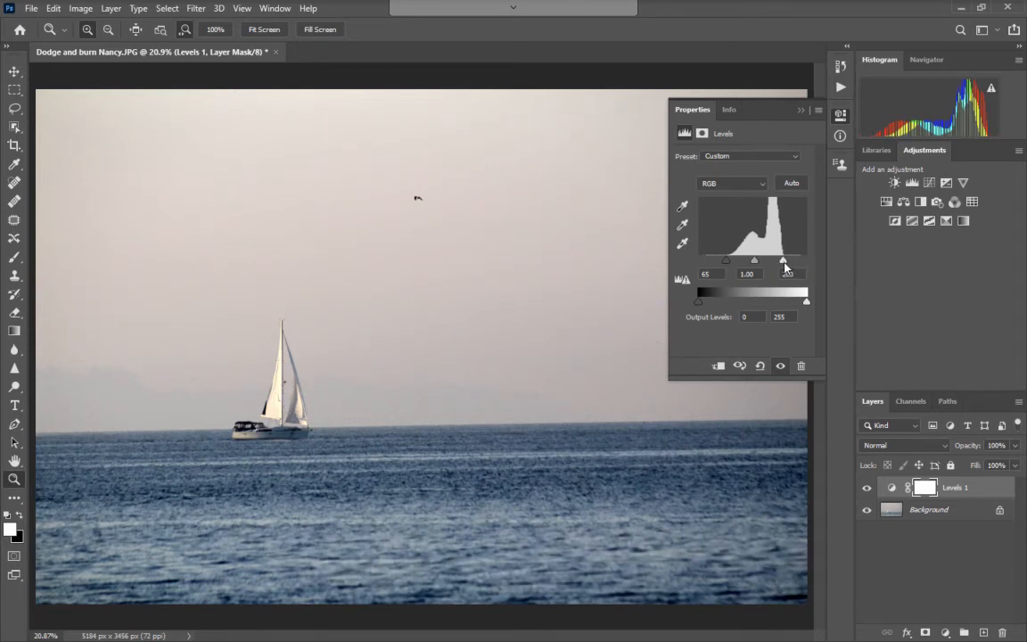
drag(783, 261, 774, 261)
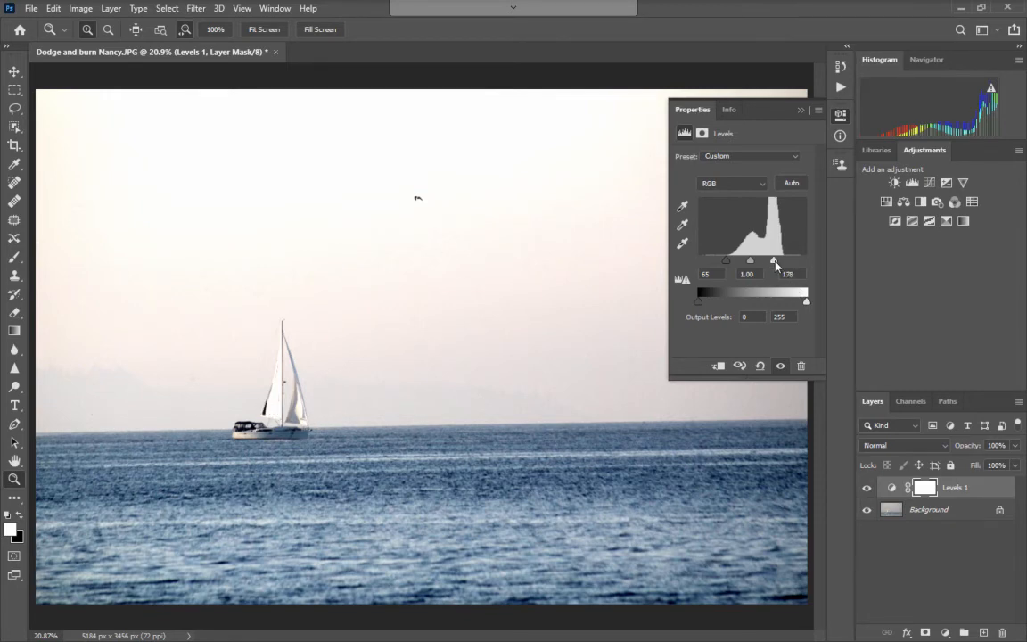
mouse_move(775, 261)
mouse_down()
mouse_move(800, 265)
mouse_move(790, 272)
mouse_up()
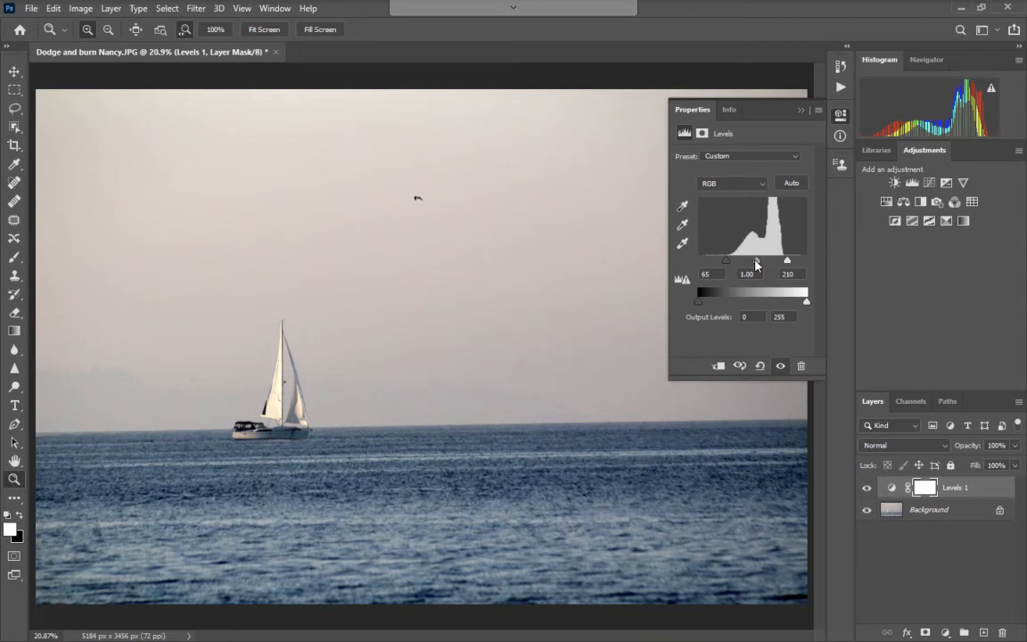
mouse_move(755, 264)
mouse_down()
mouse_move(744, 267)
mouse_move(767, 268)
mouse_move(759, 270)
mouse_up()
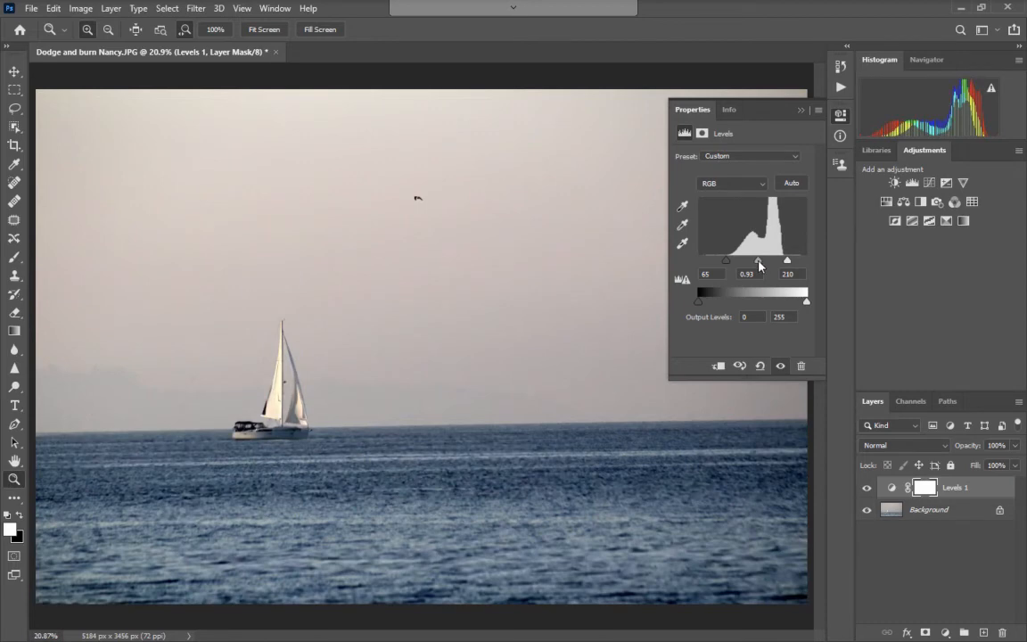
drag(759, 262, 759, 267)
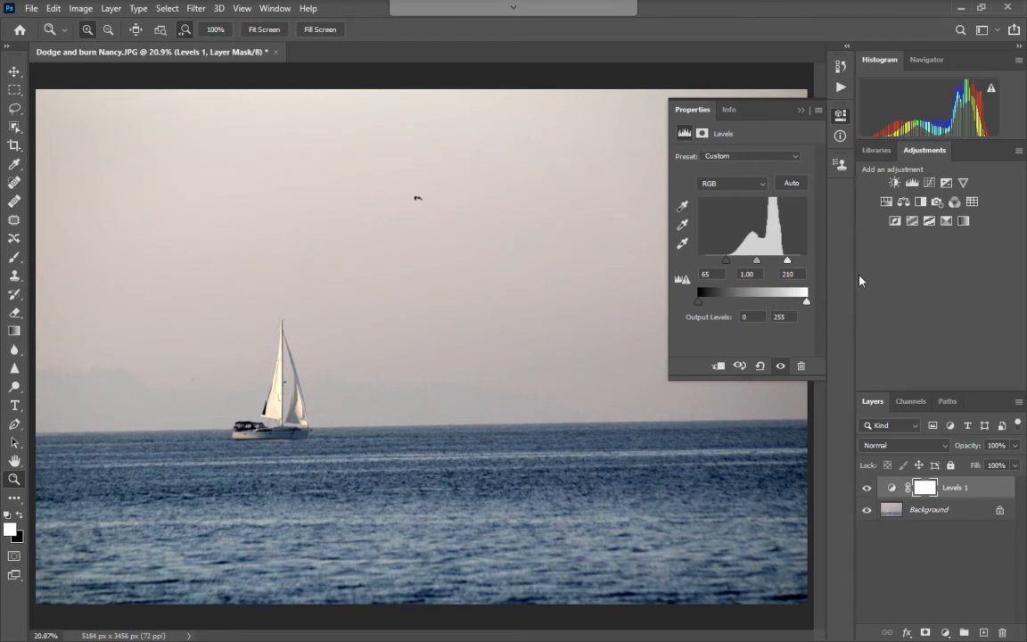
Toggle the Levels 1 layer's visibility off and on three times to compare the photo before and after the adjustment
click(780, 367)
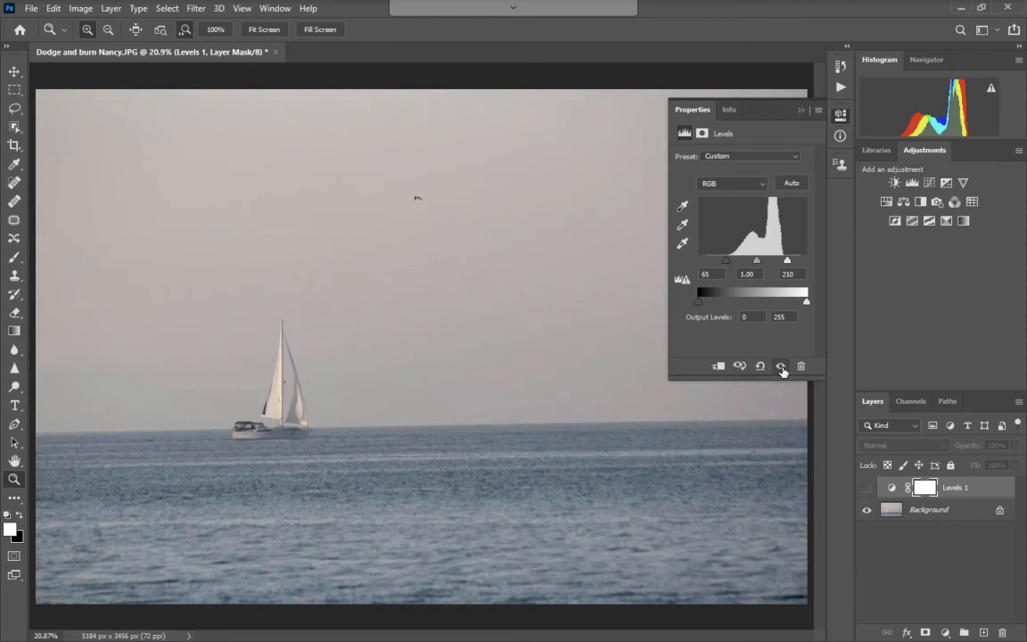
click(780, 367)
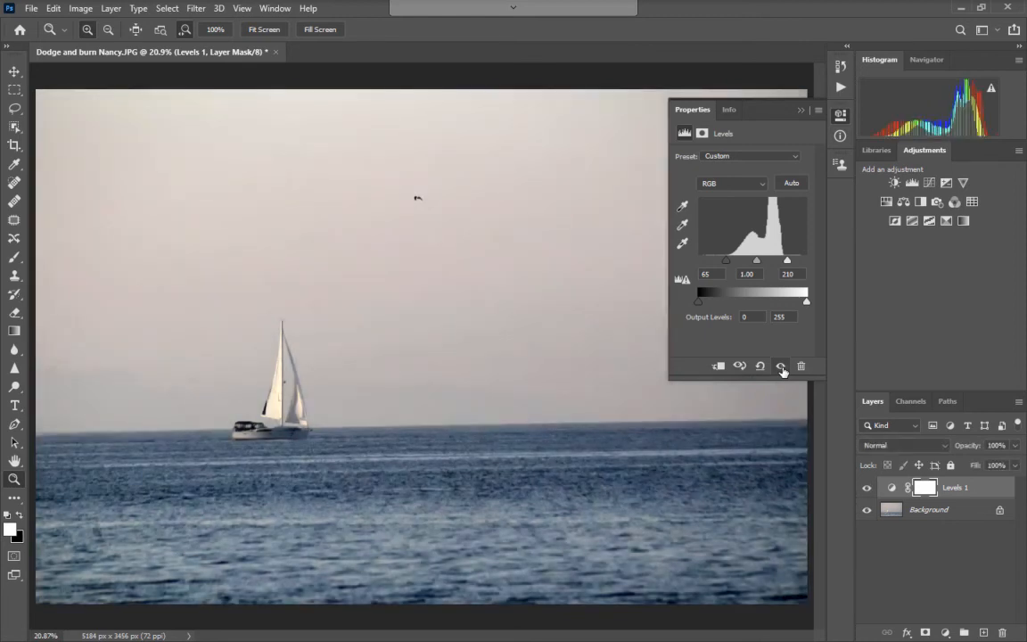
click(780, 366)
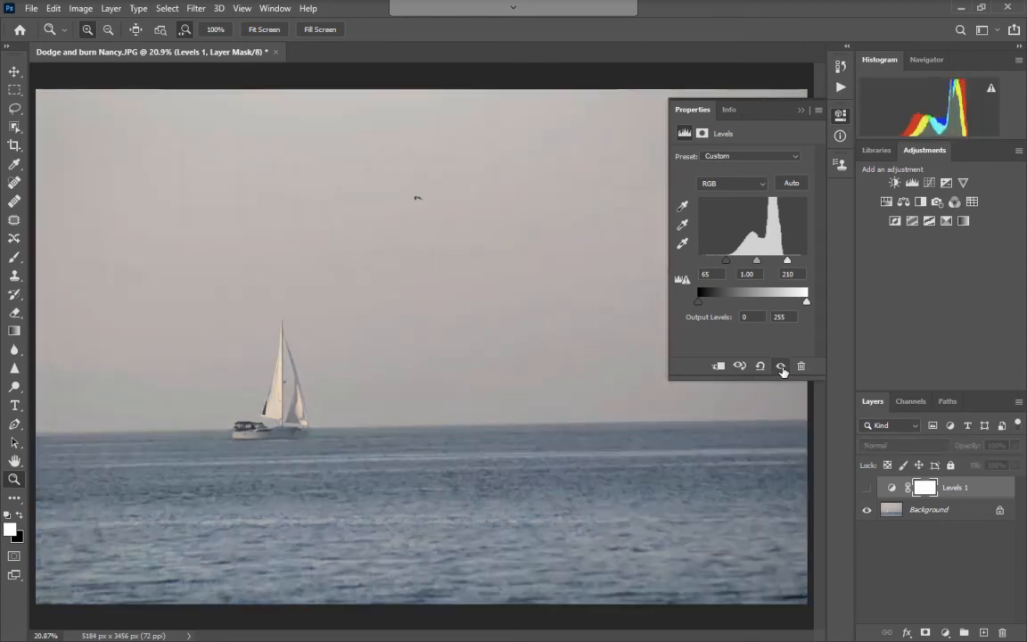
click(780, 366)
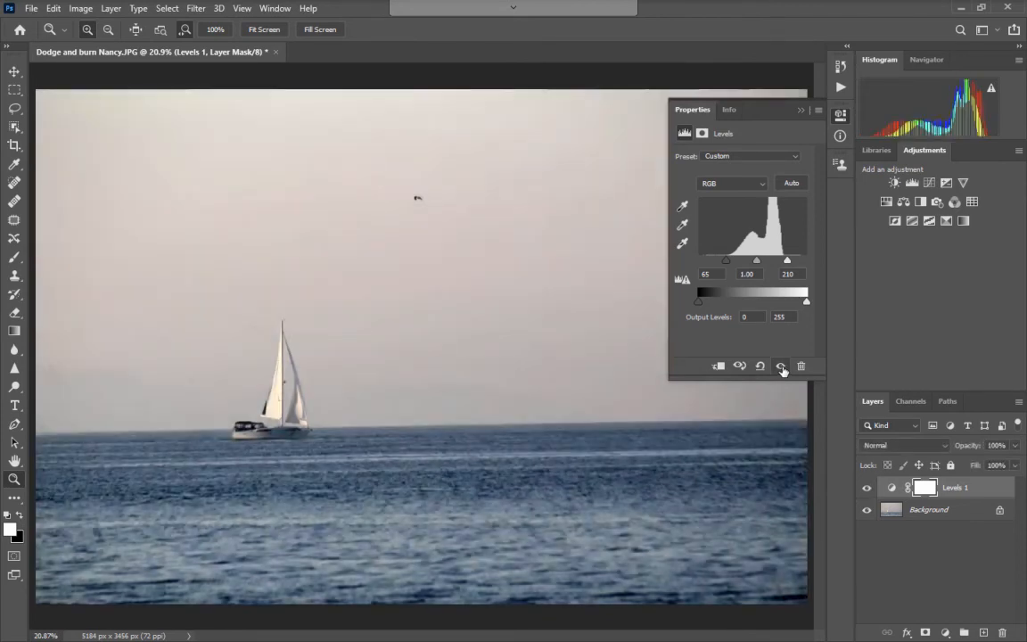
click(781, 367)
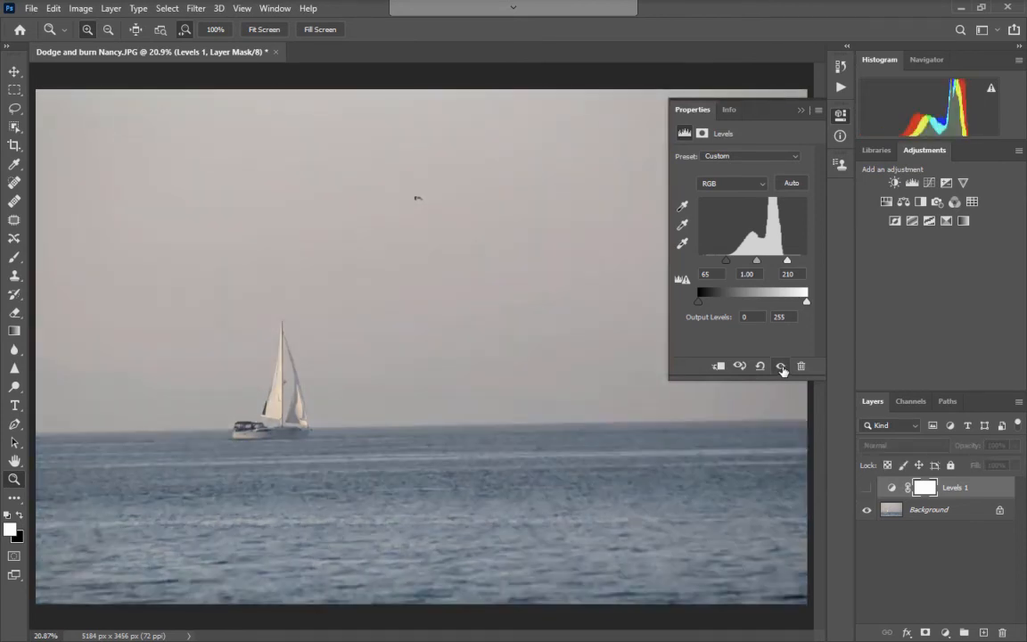
click(780, 366)
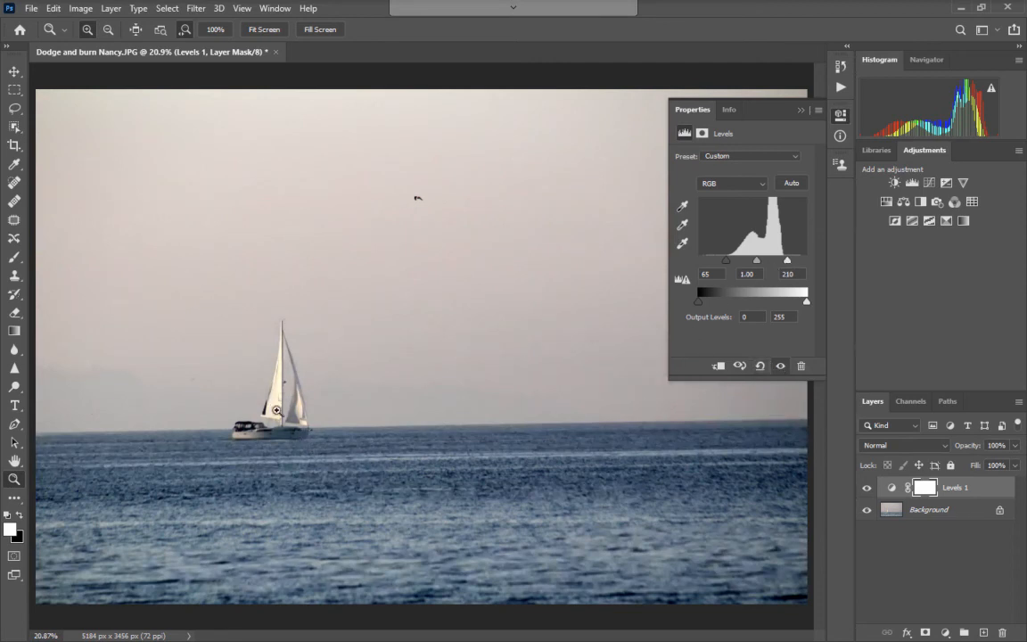
Set the Levels highlight input to 216 and compare the photo with the adjustment hidden and shown
drag(787, 262, 793, 265)
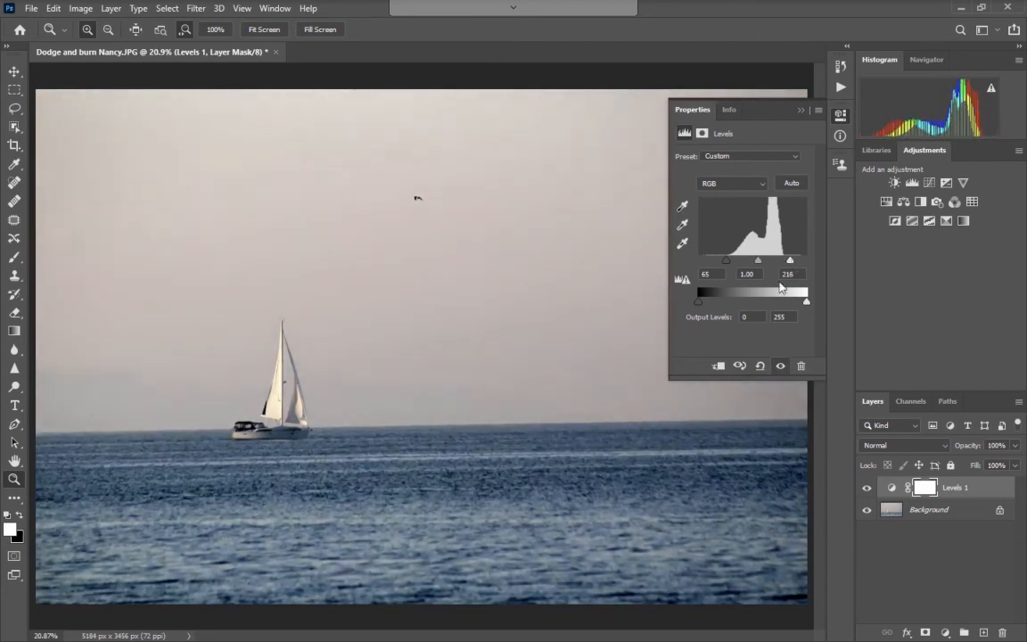
click(779, 365)
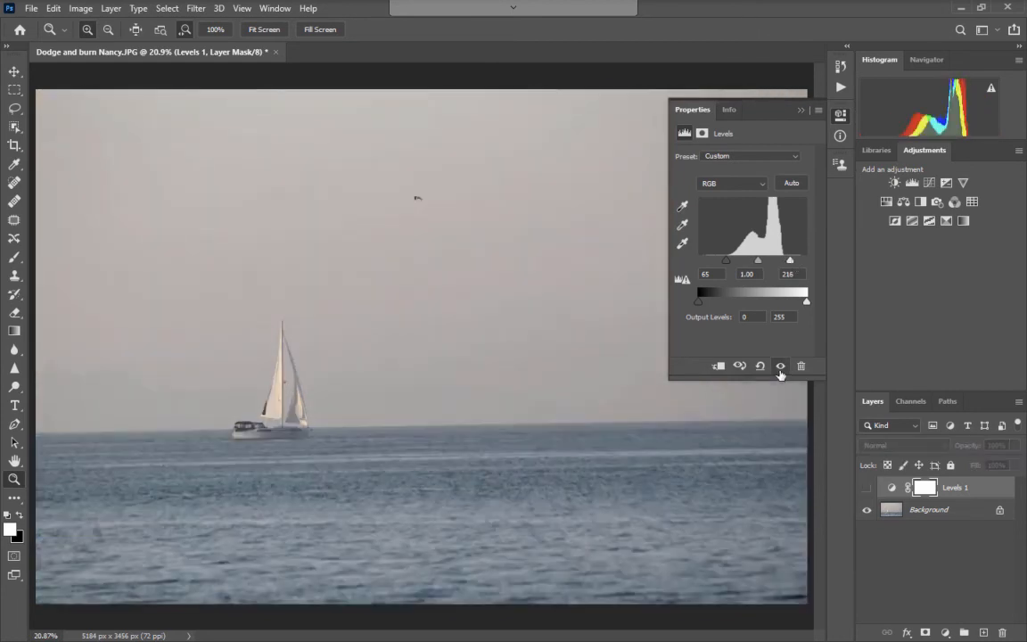
click(779, 369)
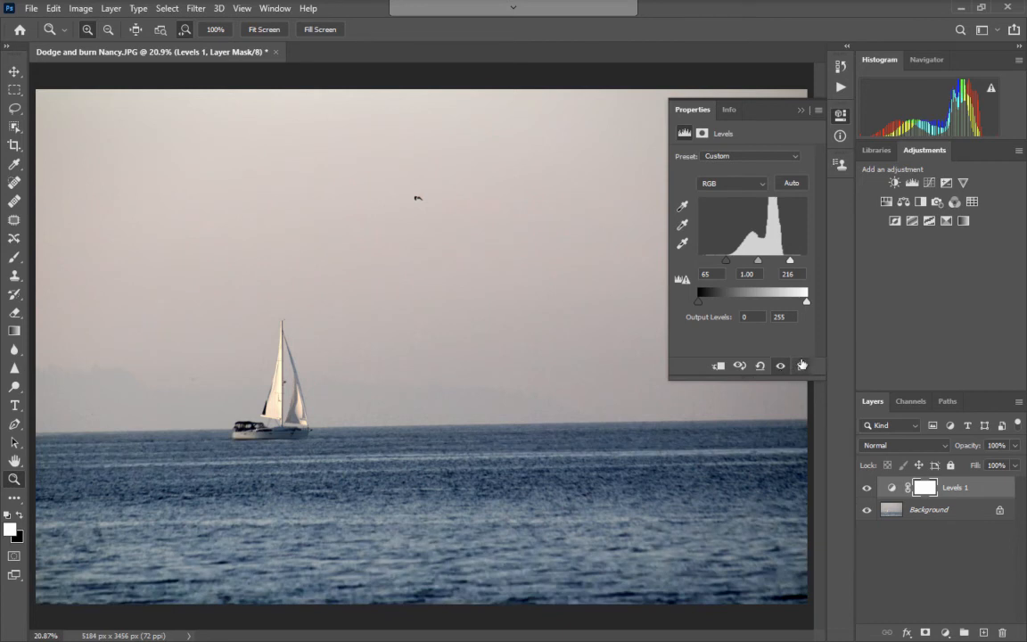
Hide the Levels 1 adjustment's settings, reopen them from its layer, and hide them again
click(801, 110)
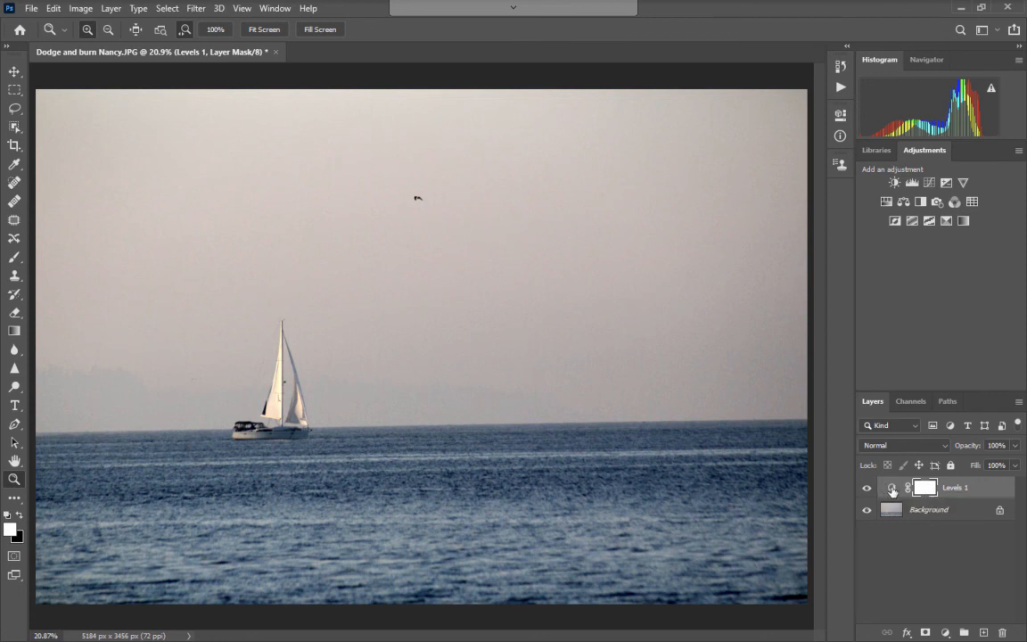
double_click(892, 488)
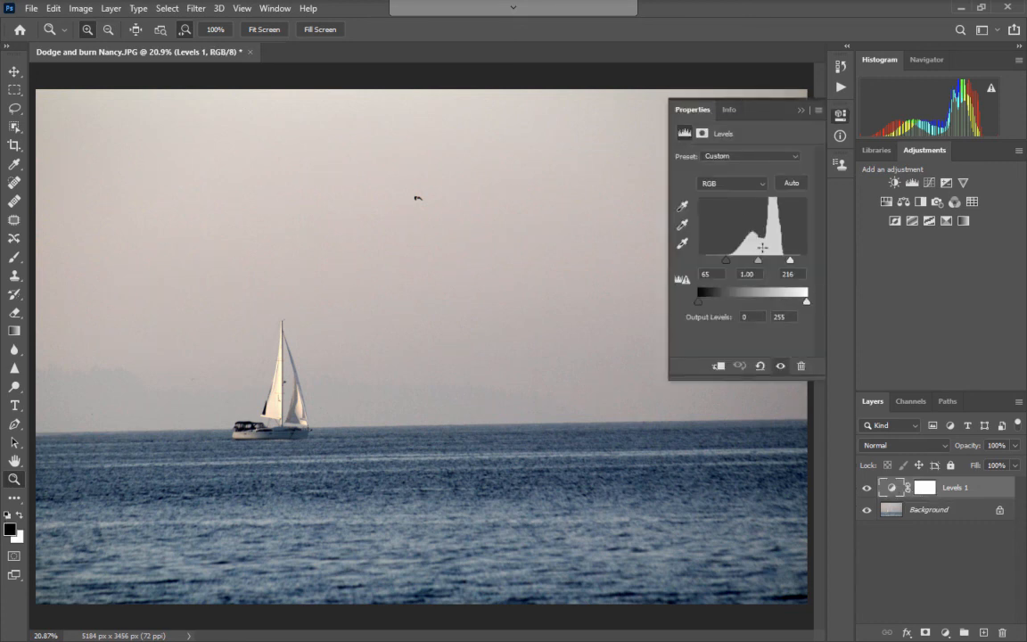
click(799, 110)
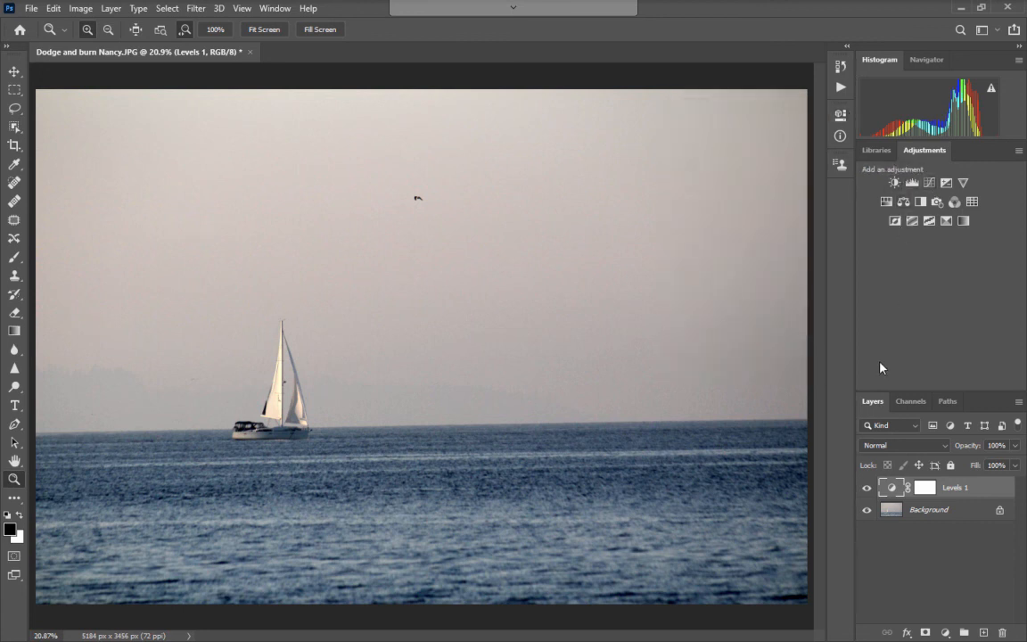
Add a second Levels adjustment layer above Levels 1, and delete it again
click(910, 184)
click(910, 185)
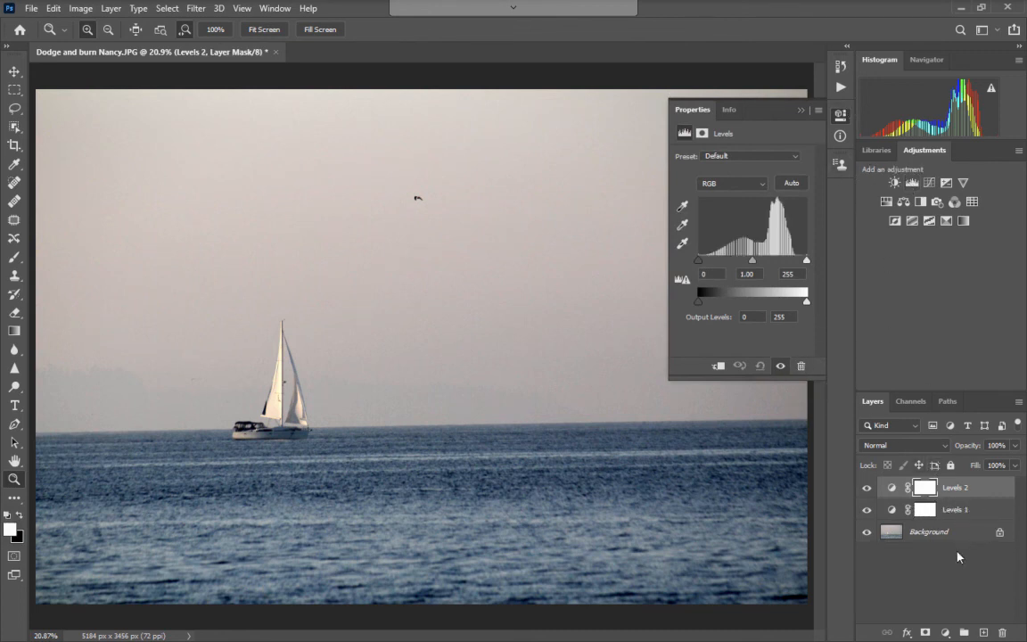
click(800, 367)
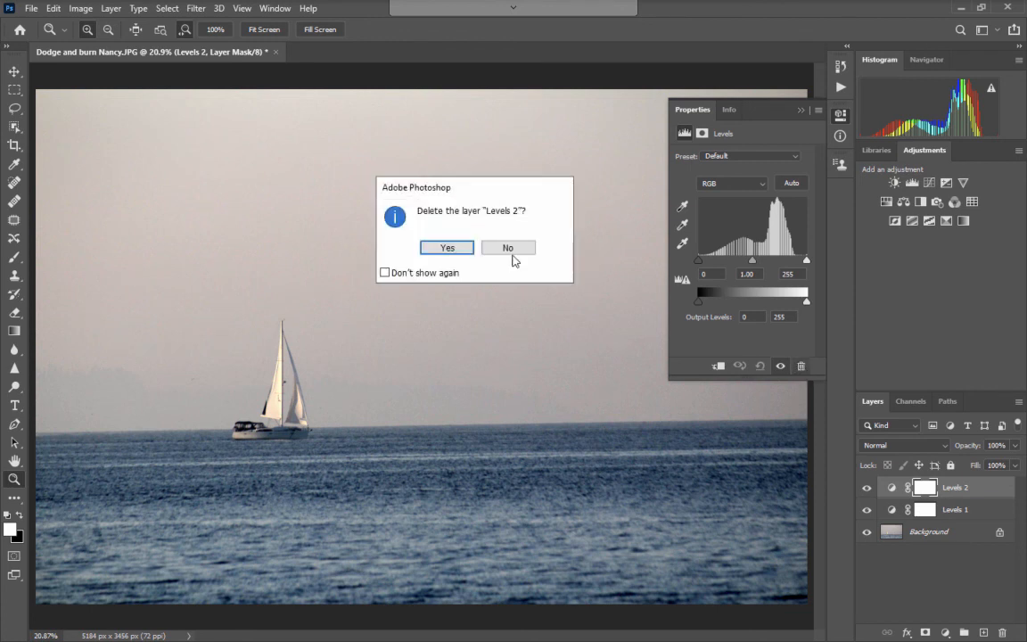
click(449, 248)
click(800, 110)
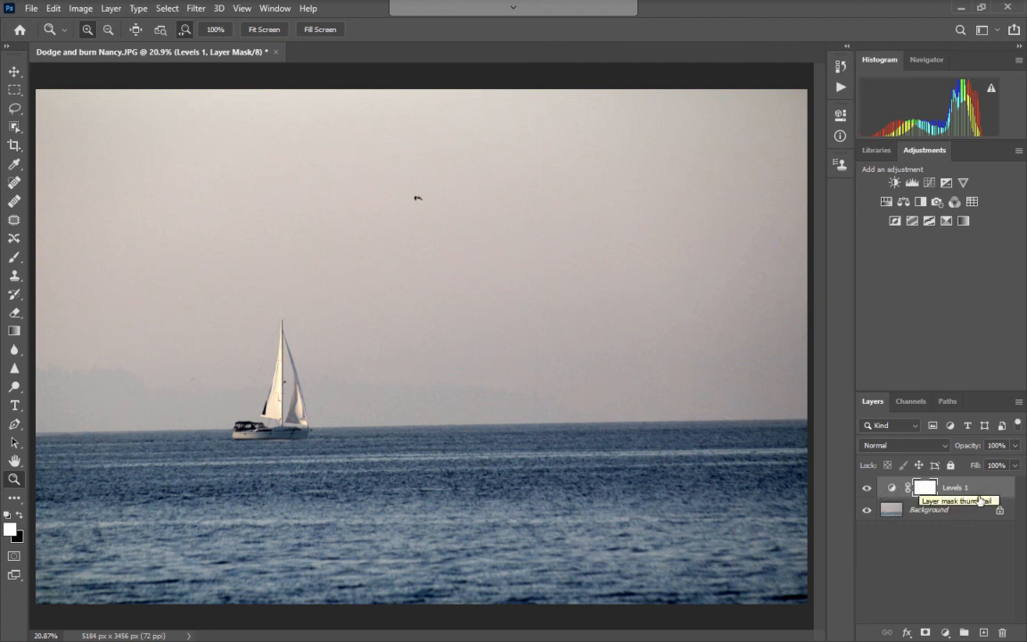
Reopen the Levels 1 adjustment, set its highlight input to 230, and hide its settings
double_click(892, 489)
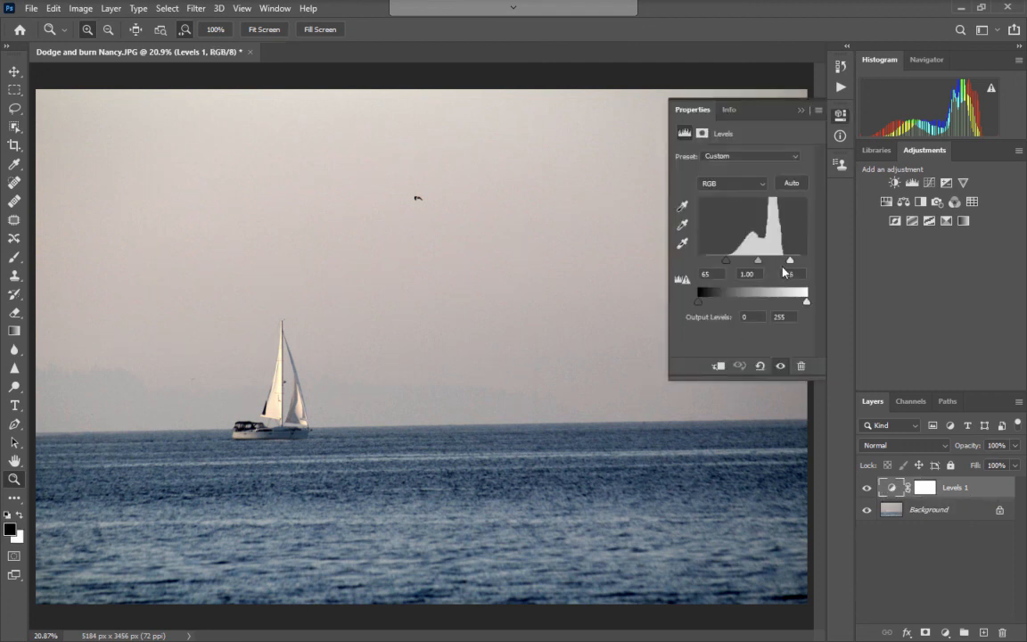
drag(792, 260, 797, 263)
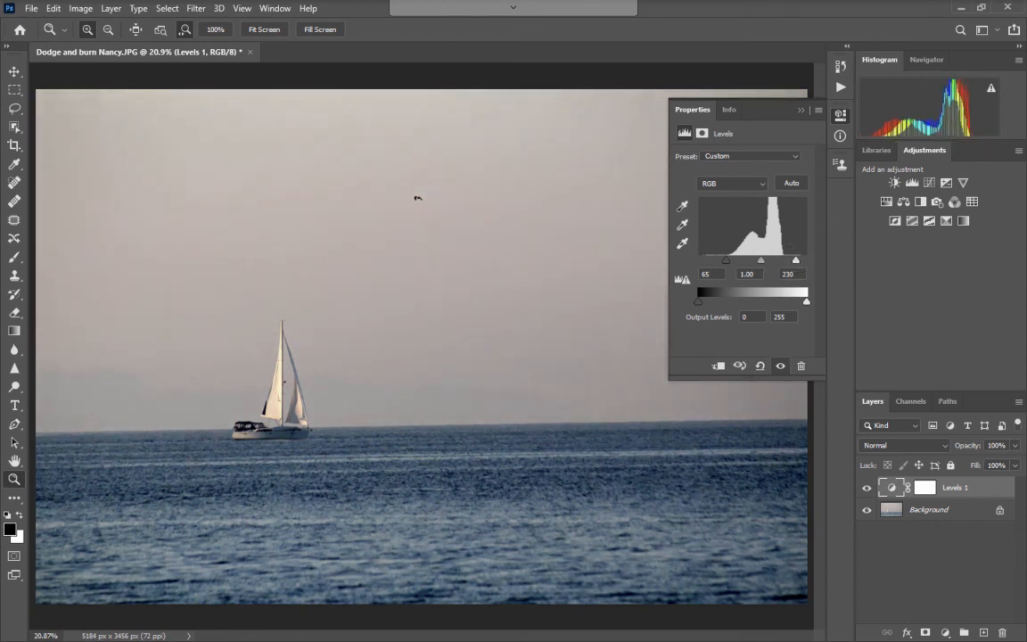
click(801, 111)
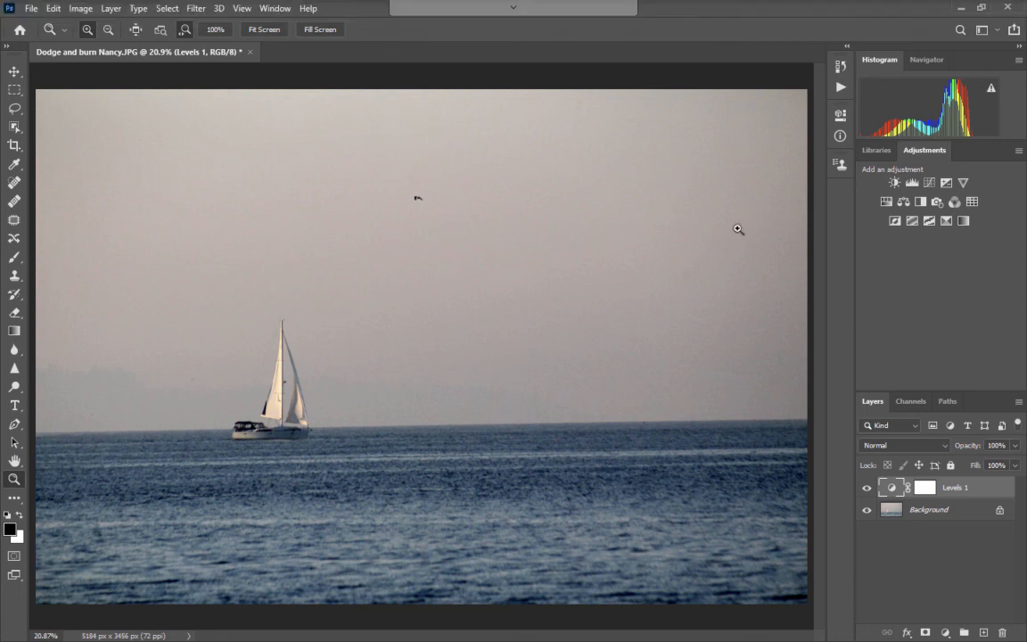
mouse_move(818, 6)
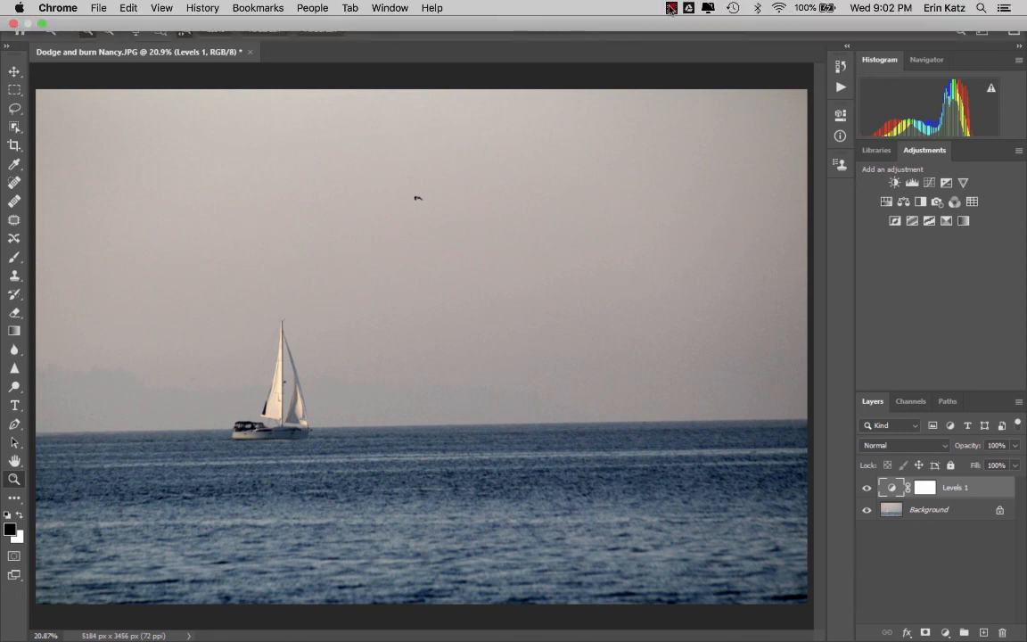